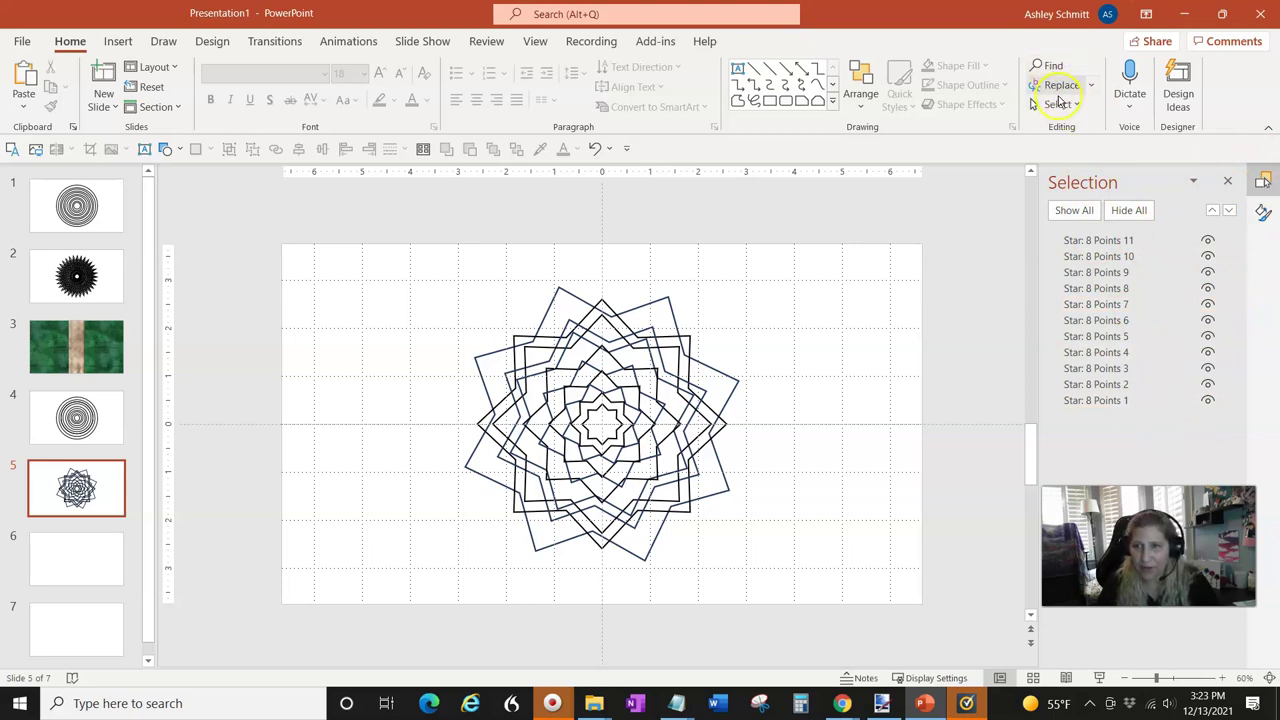
Toggle the list of slide objects, then browse slide 4's circles and slide 5's stars.
left_click(1060, 105)
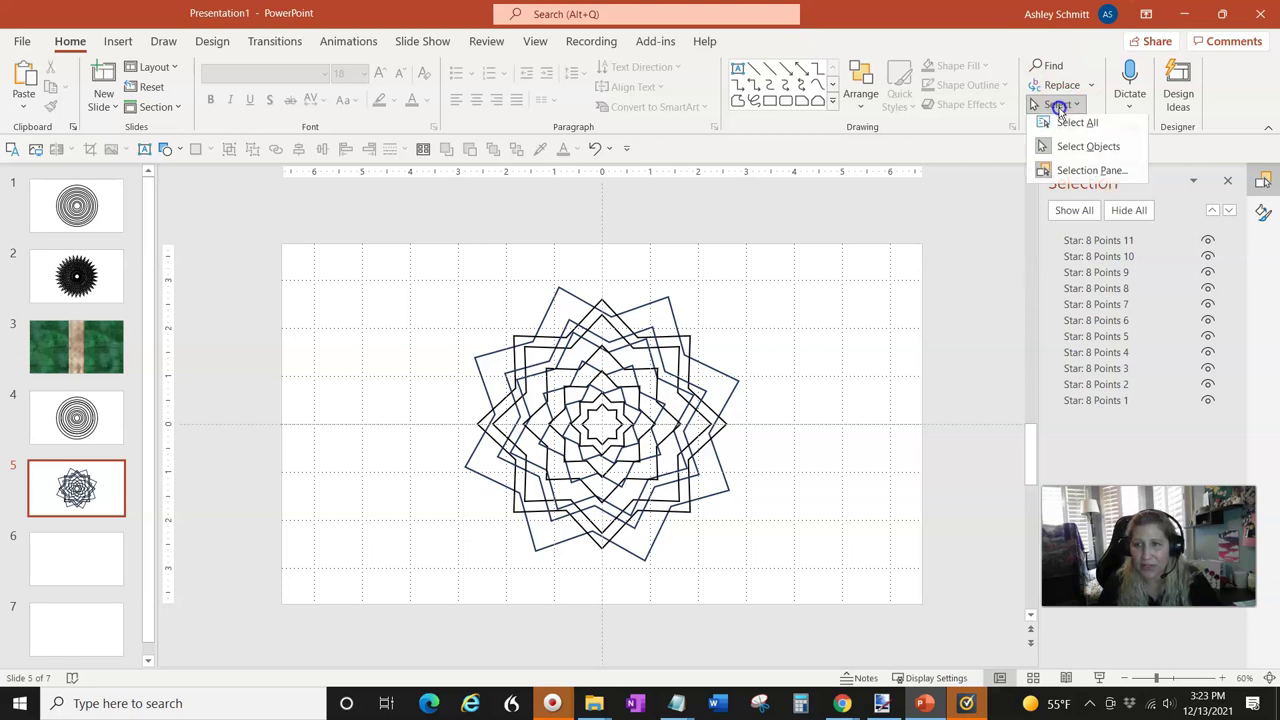
left_click(1069, 171)
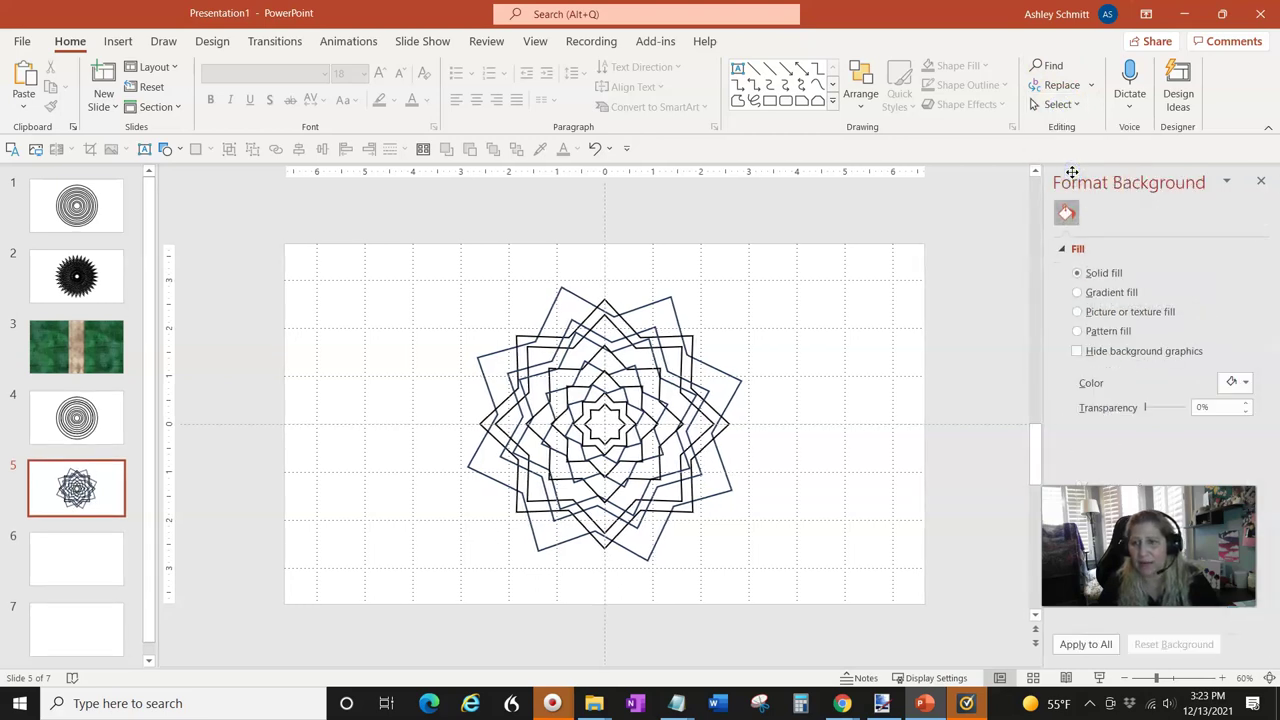
left_click(1058, 104)
left_click(1072, 176)
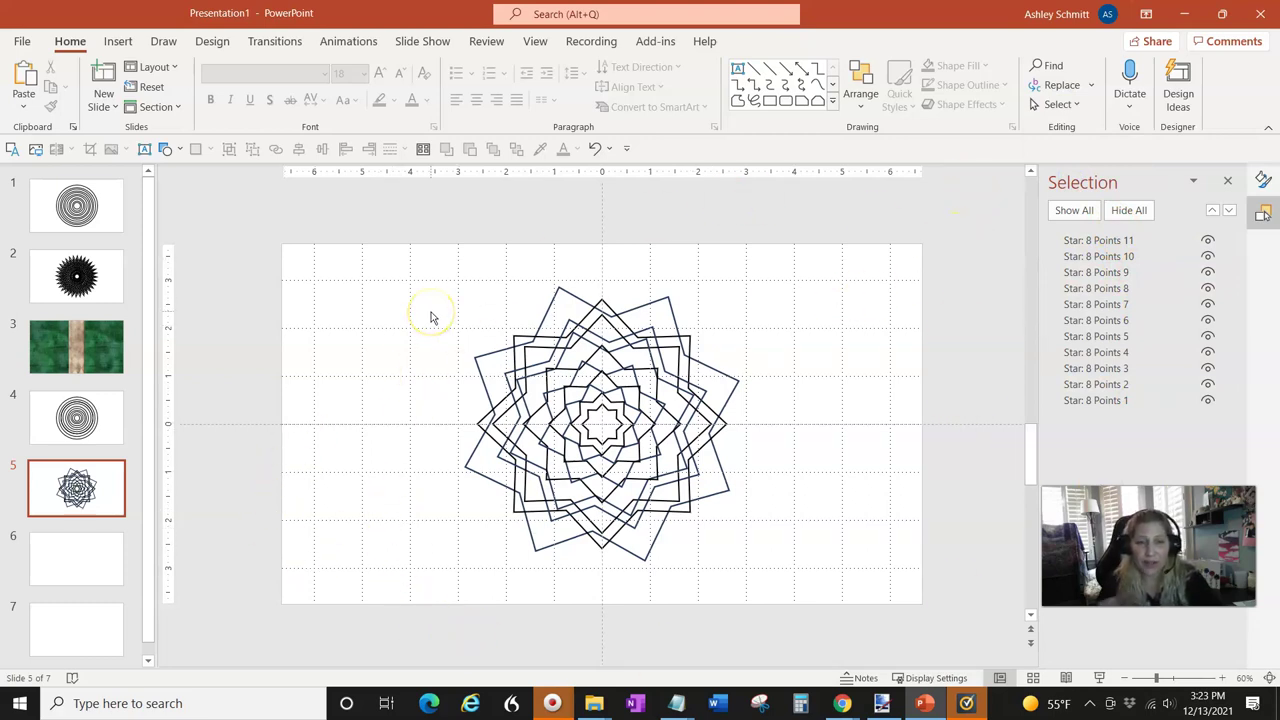
left_click(84, 424)
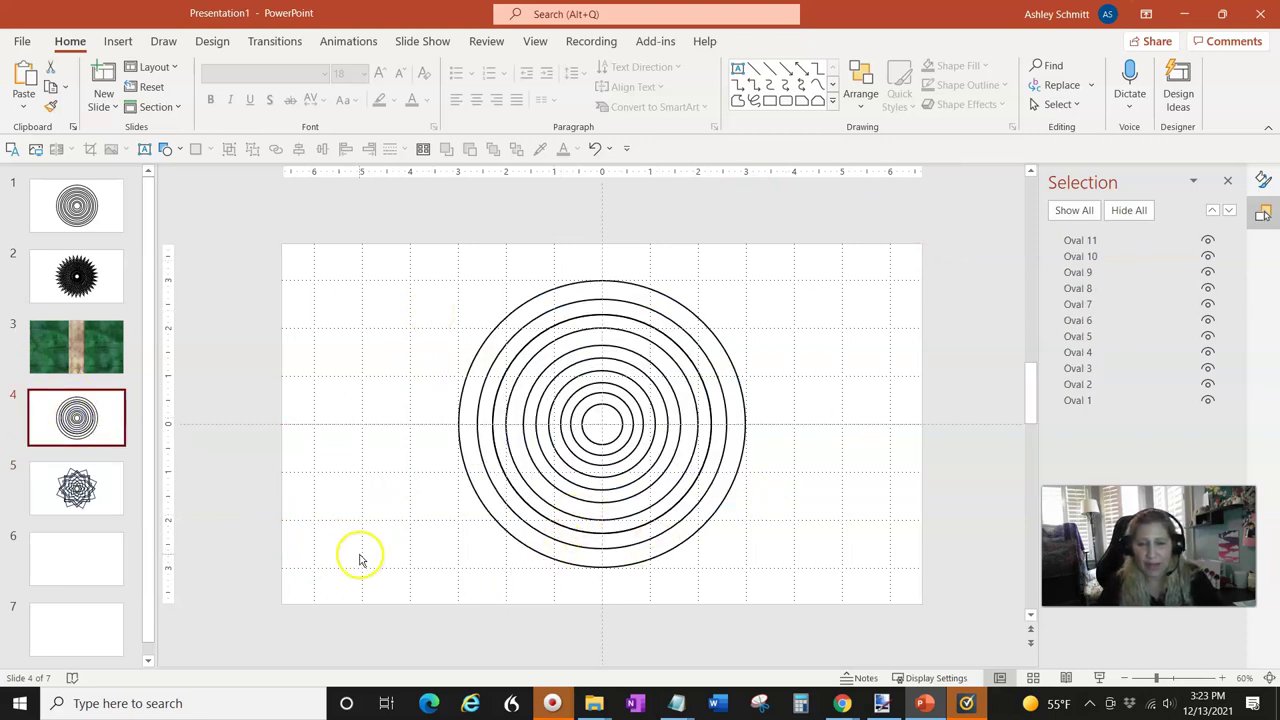
left_click(88, 512)
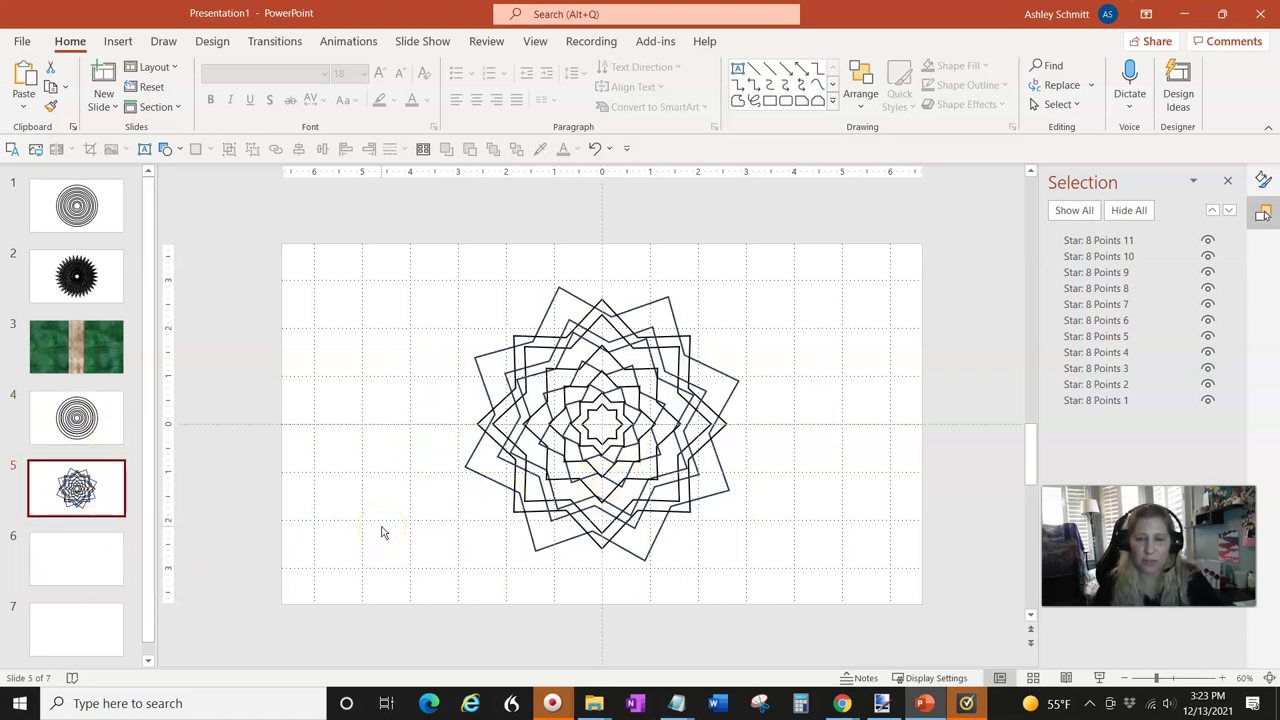
Preview slide 3's green banner design as a full-screen slide show, then exit it.
left_click(96, 353)
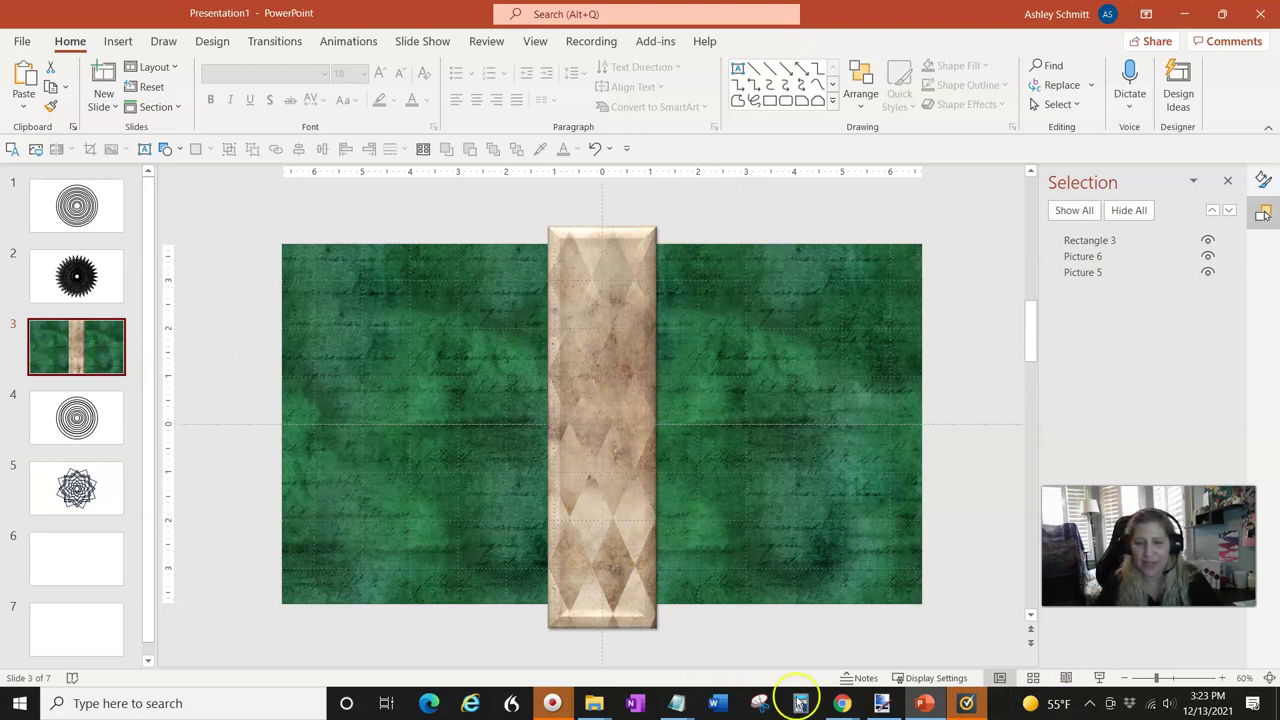
left_click(1100, 679)
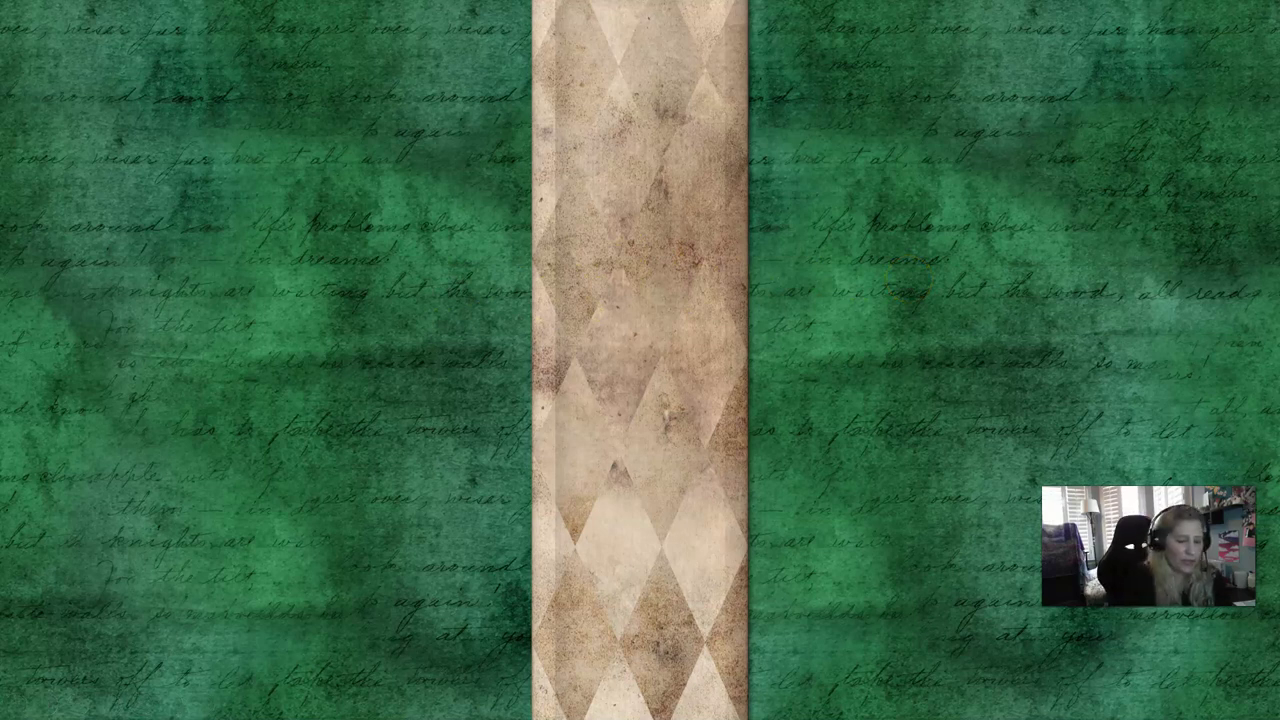
key("Escape")
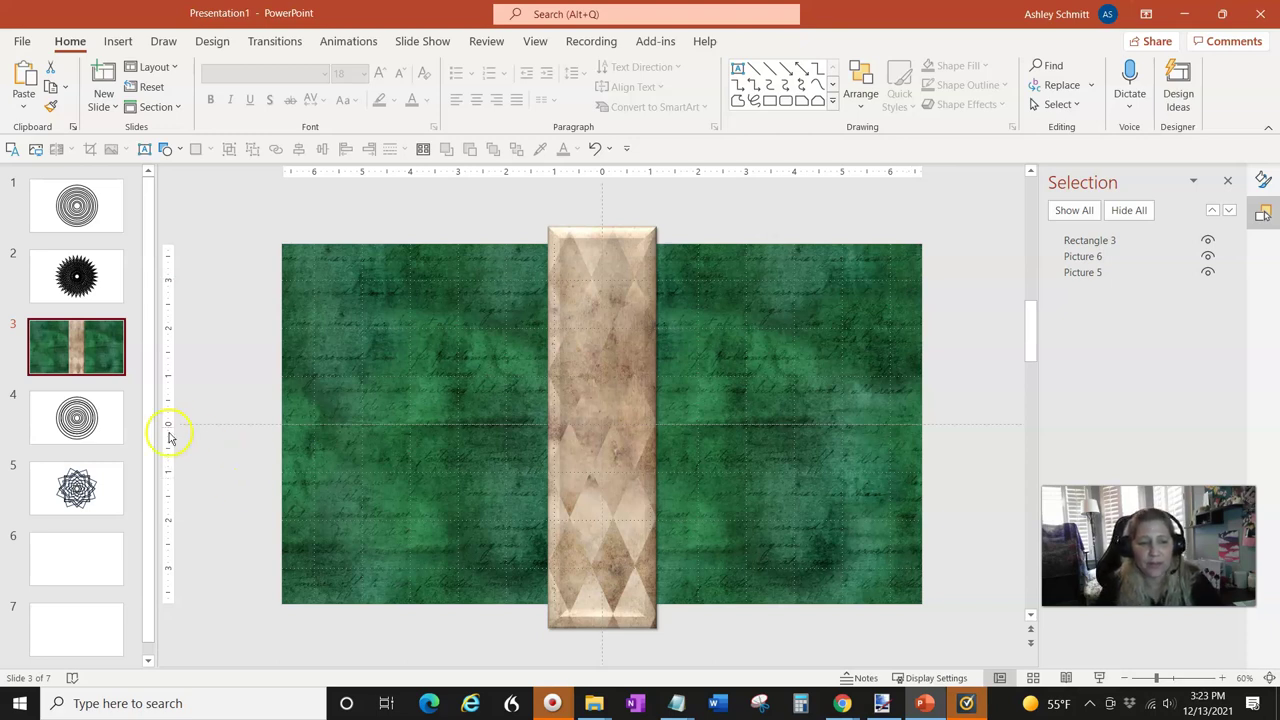
Draw a tall rectangle down the centre of blank slide 6 and nudge it slightly upward.
left_click(68, 570)
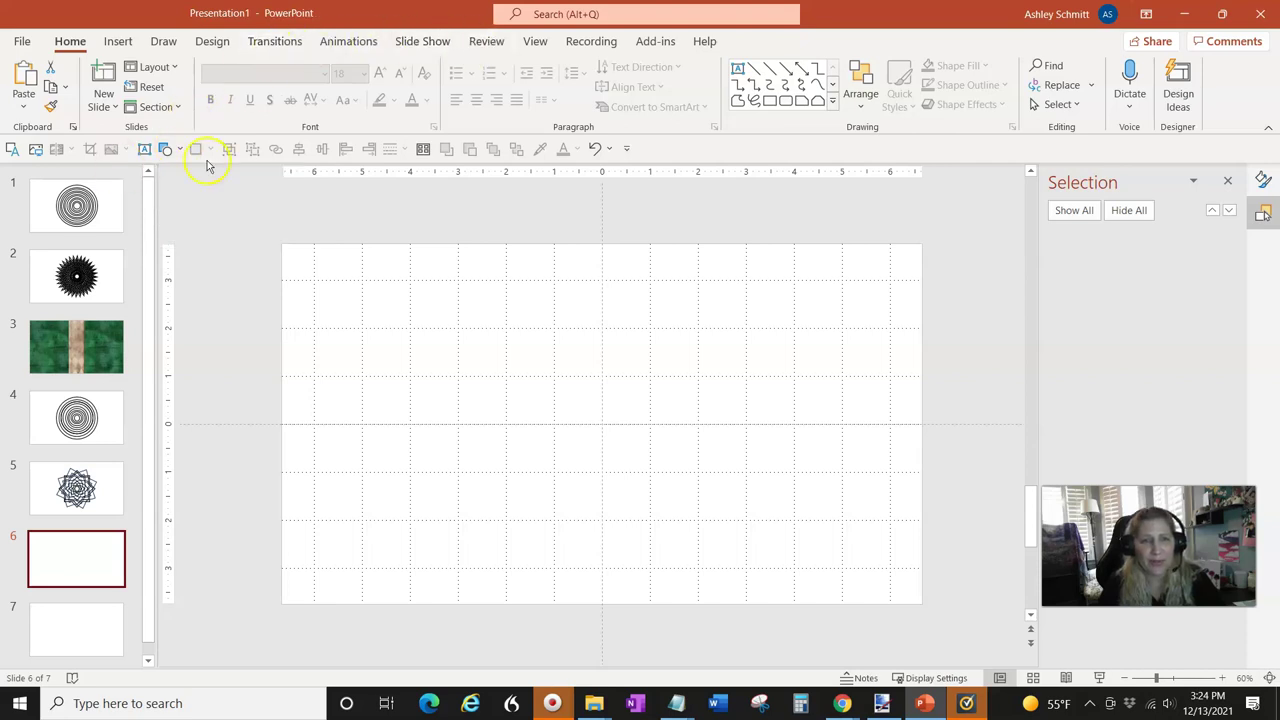
left_click(117, 41)
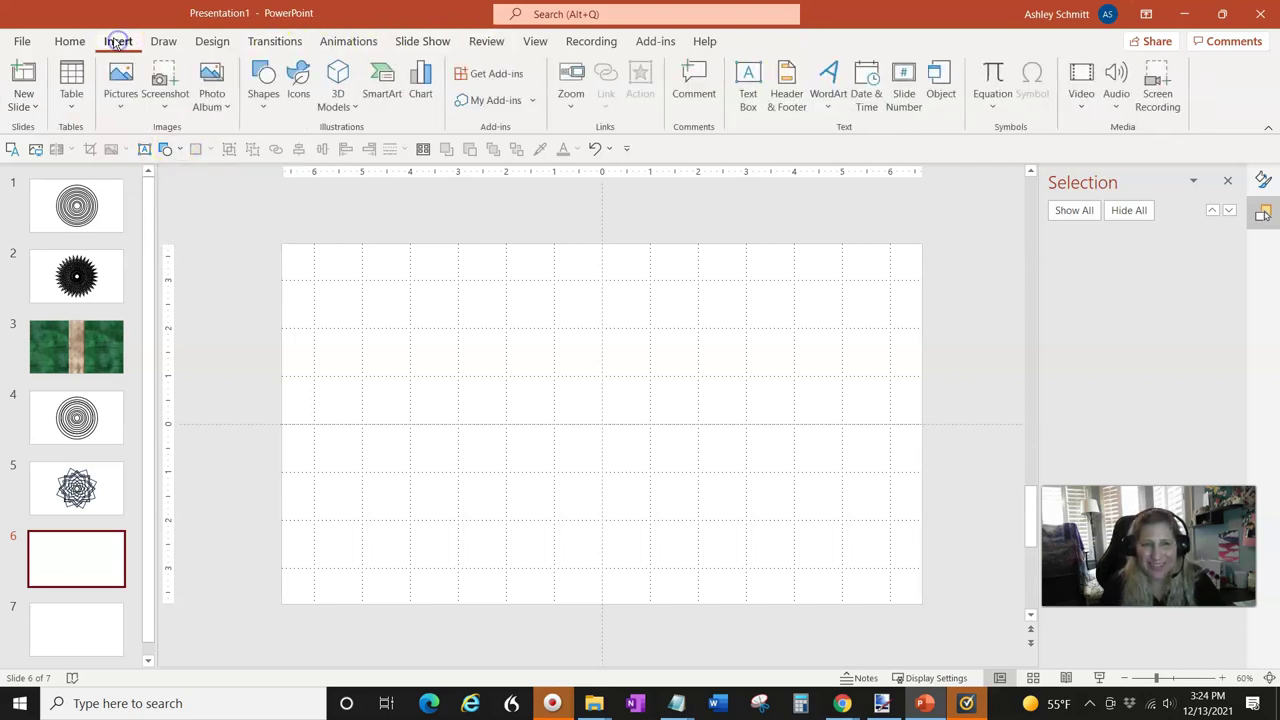
left_click(263, 80)
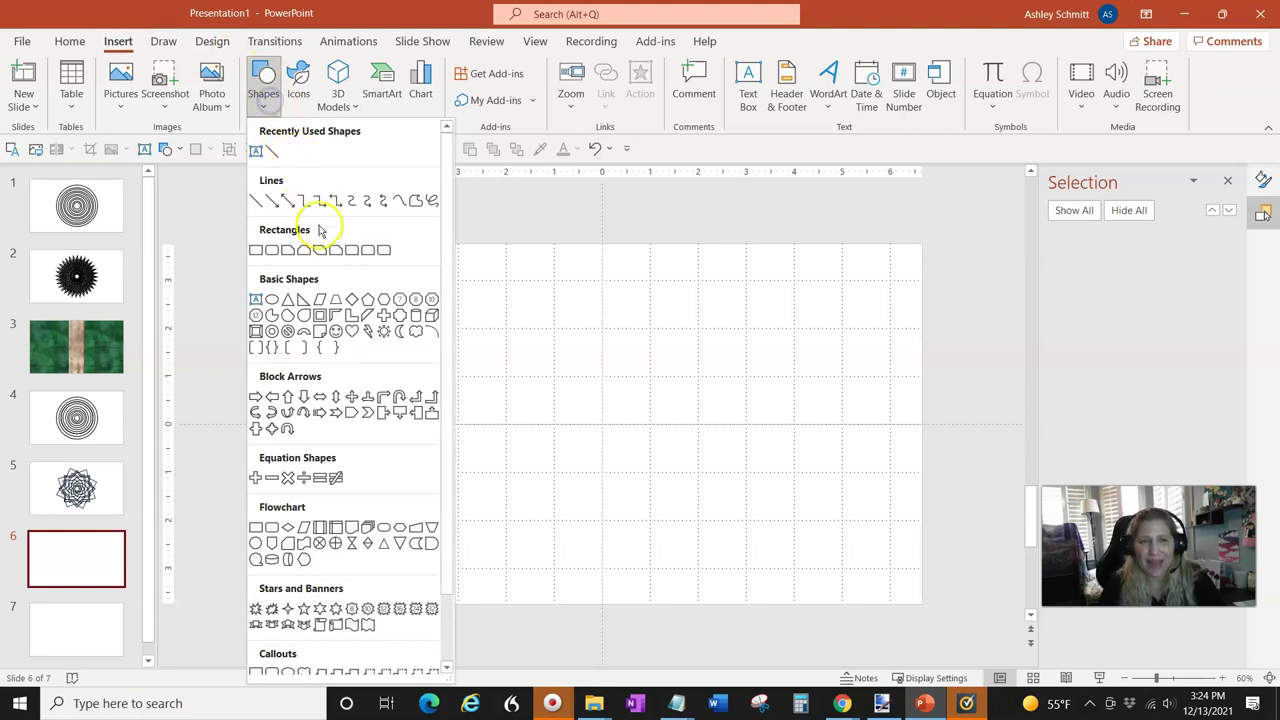
left_click(258, 250)
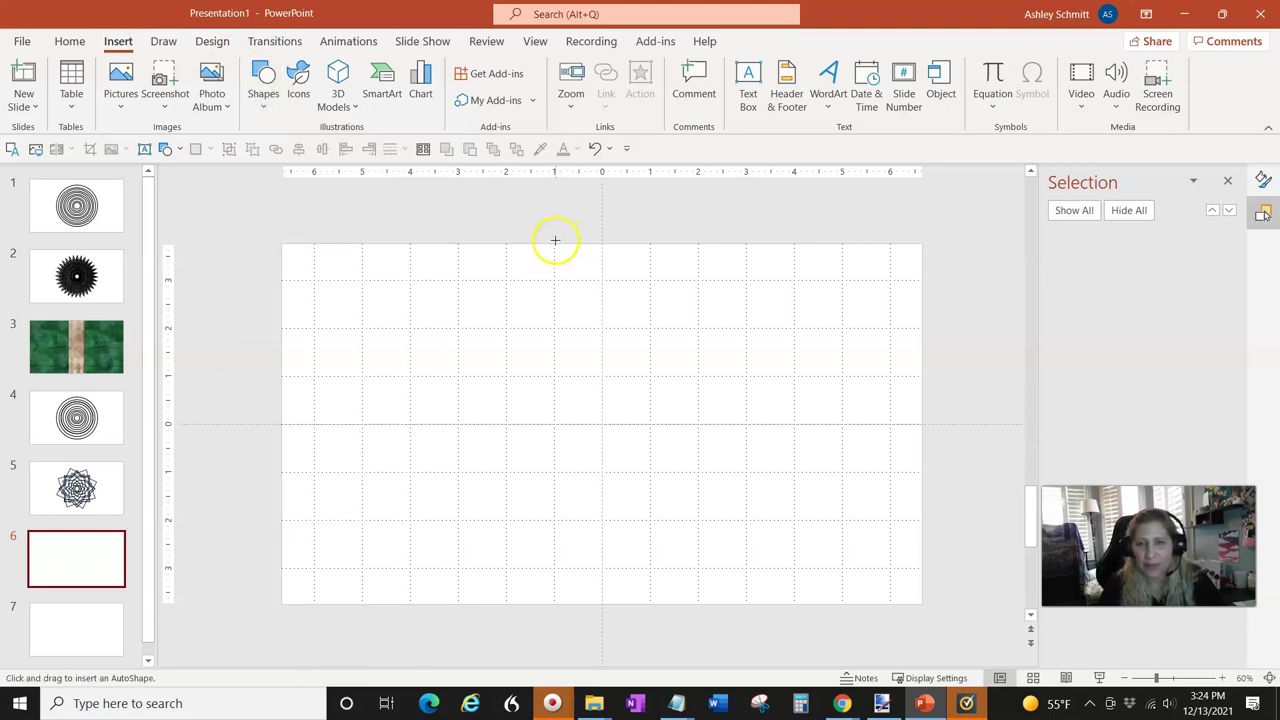
left_click_drag(539, 241, 694, 628)
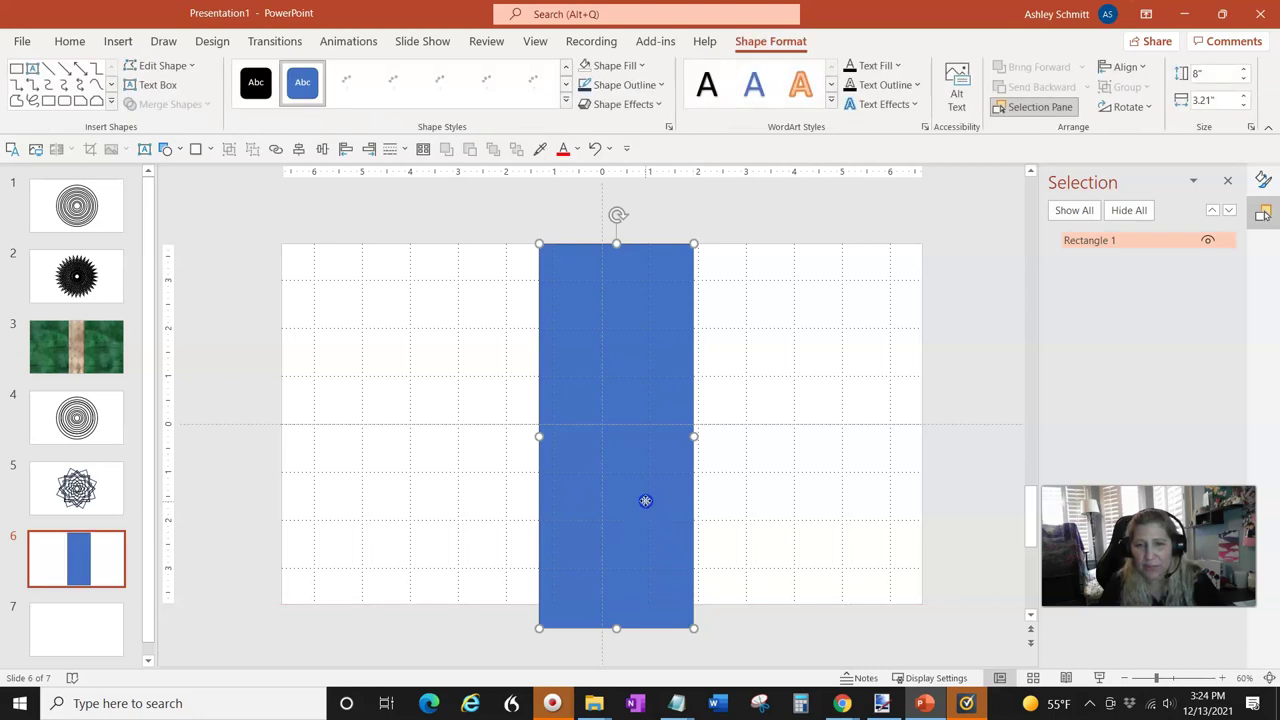
left_click_drag(646, 500, 643, 489)
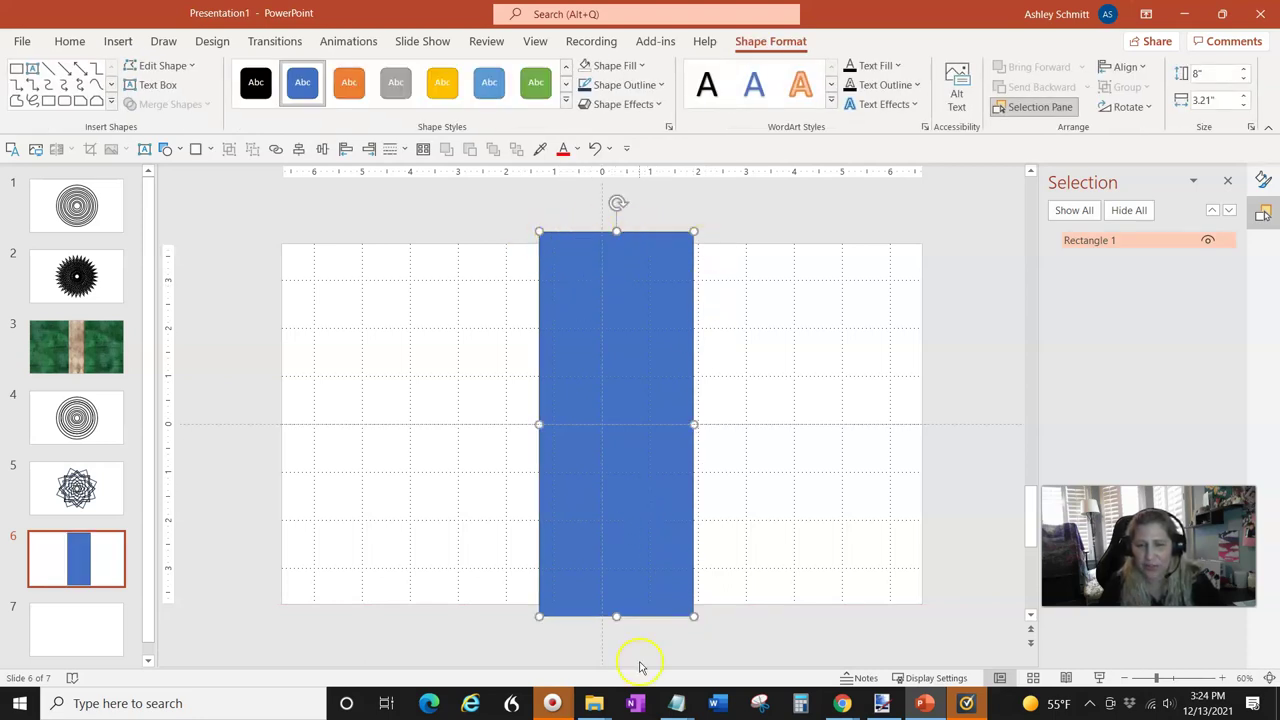
Replay slide 3 full screen for comparison, then return to slide 6.
left_click(94, 368)
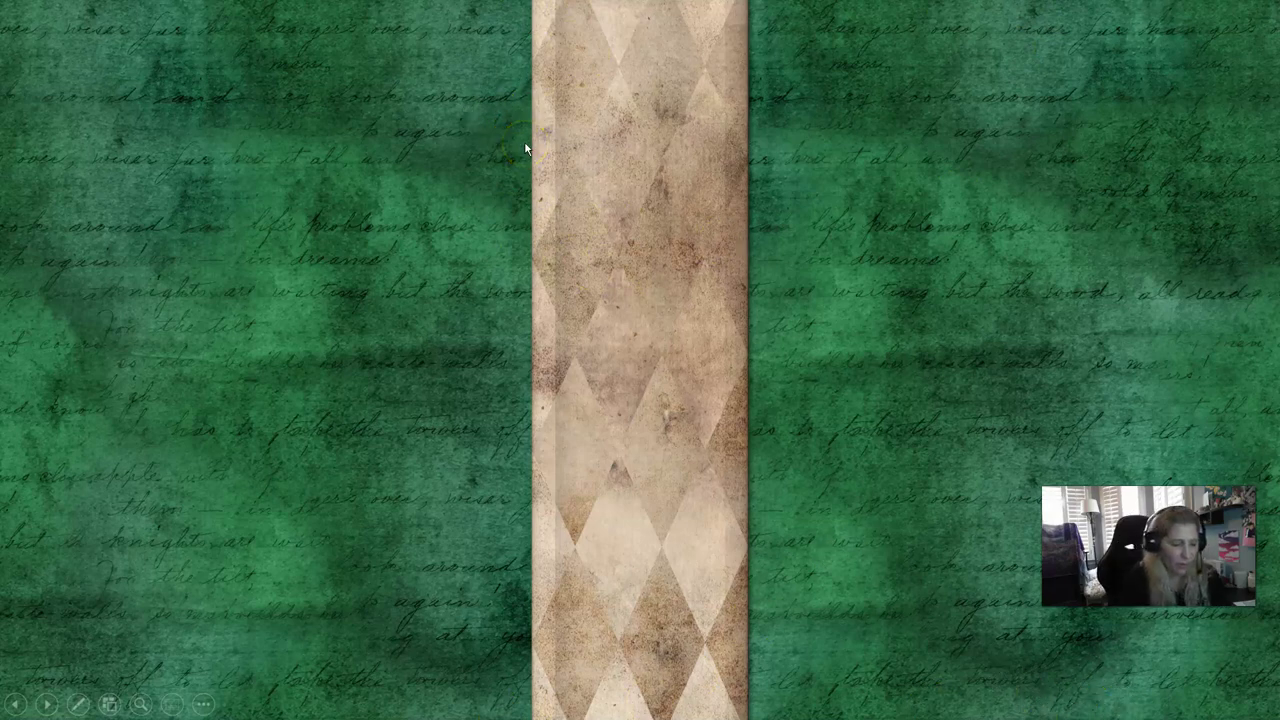
key("Escape")
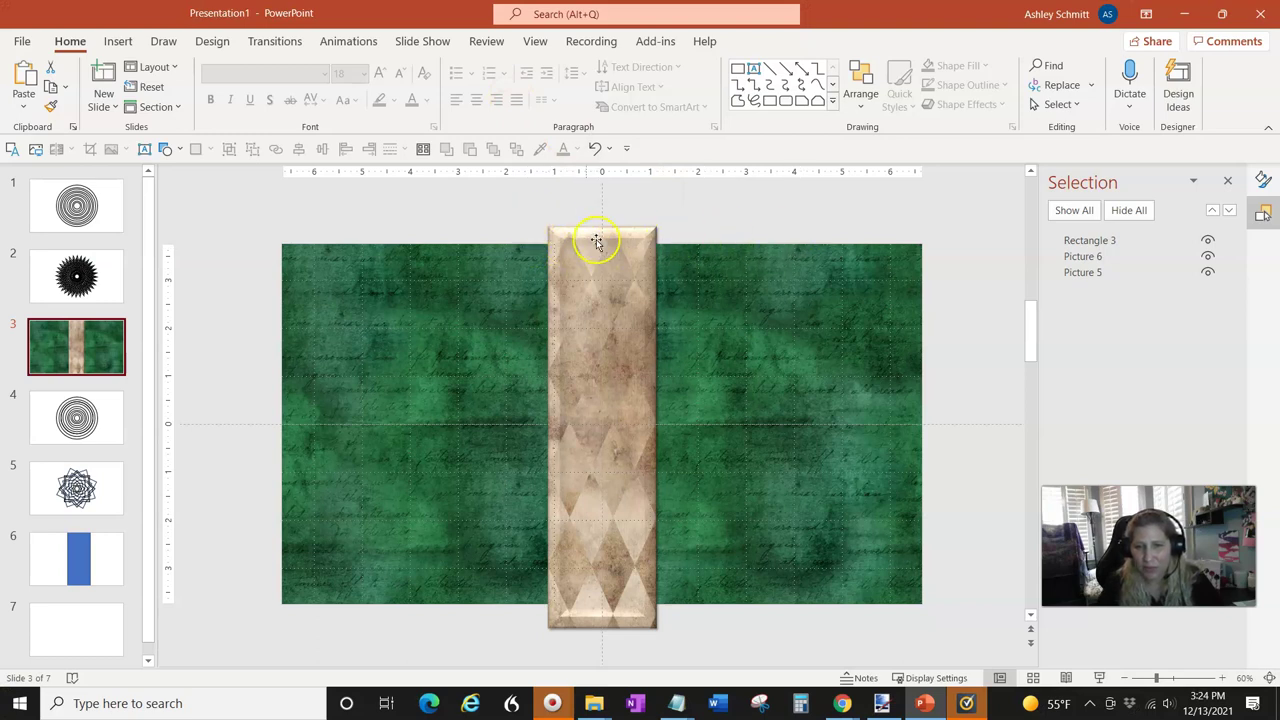
left_click(84, 558)
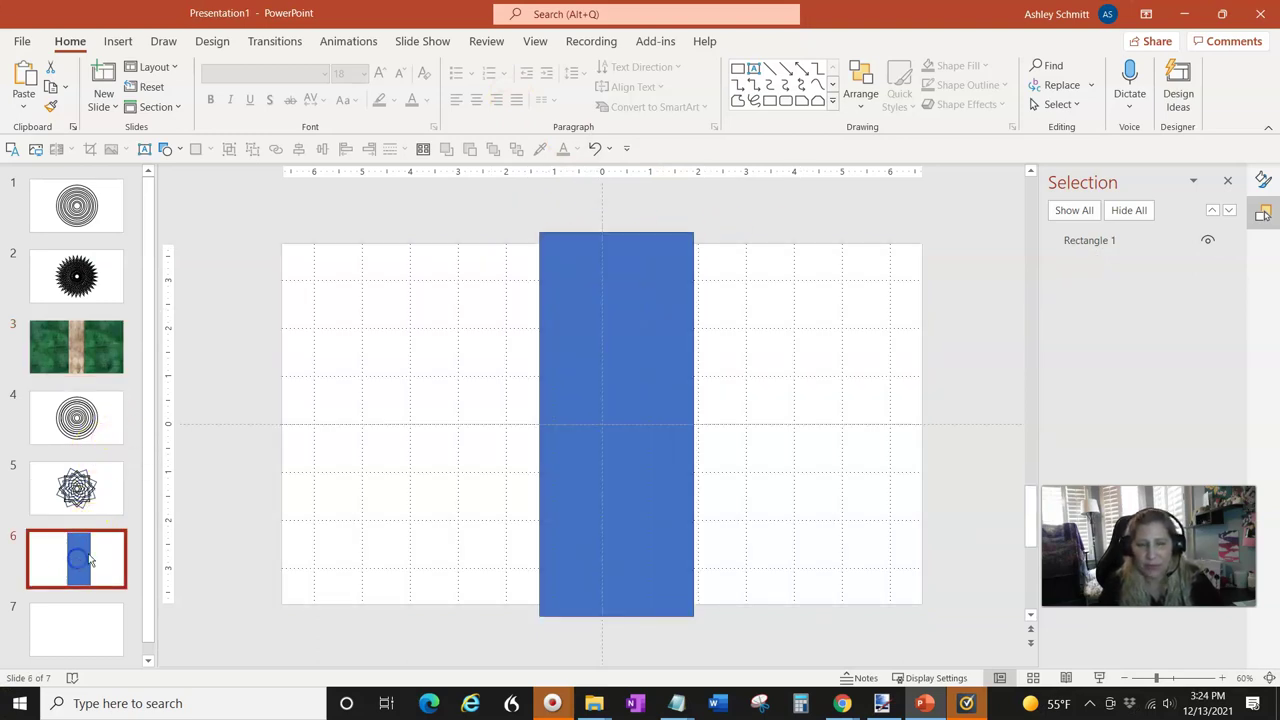
Enlarge the rectangle slightly, shift it left and up, and set its outline to No Outline.
left_click(622, 557)
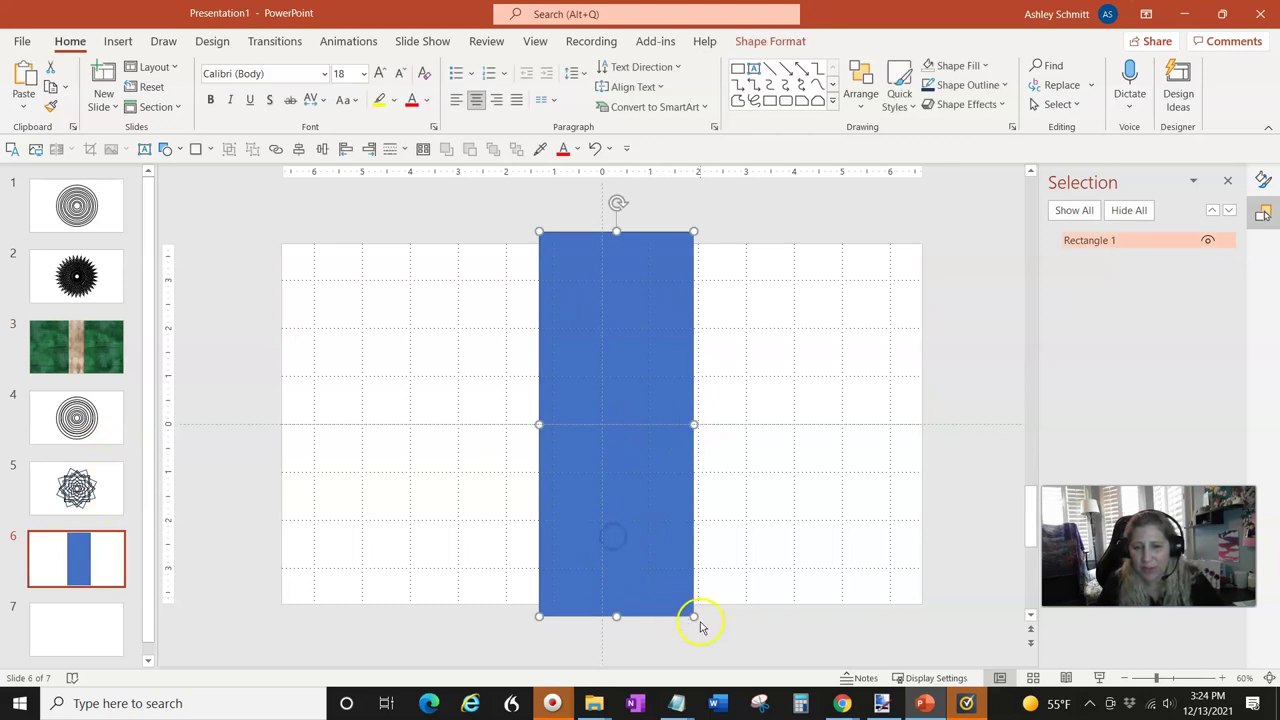
left_click_drag(693, 616, 698, 625)
left_click_drag(676, 565, 652, 524)
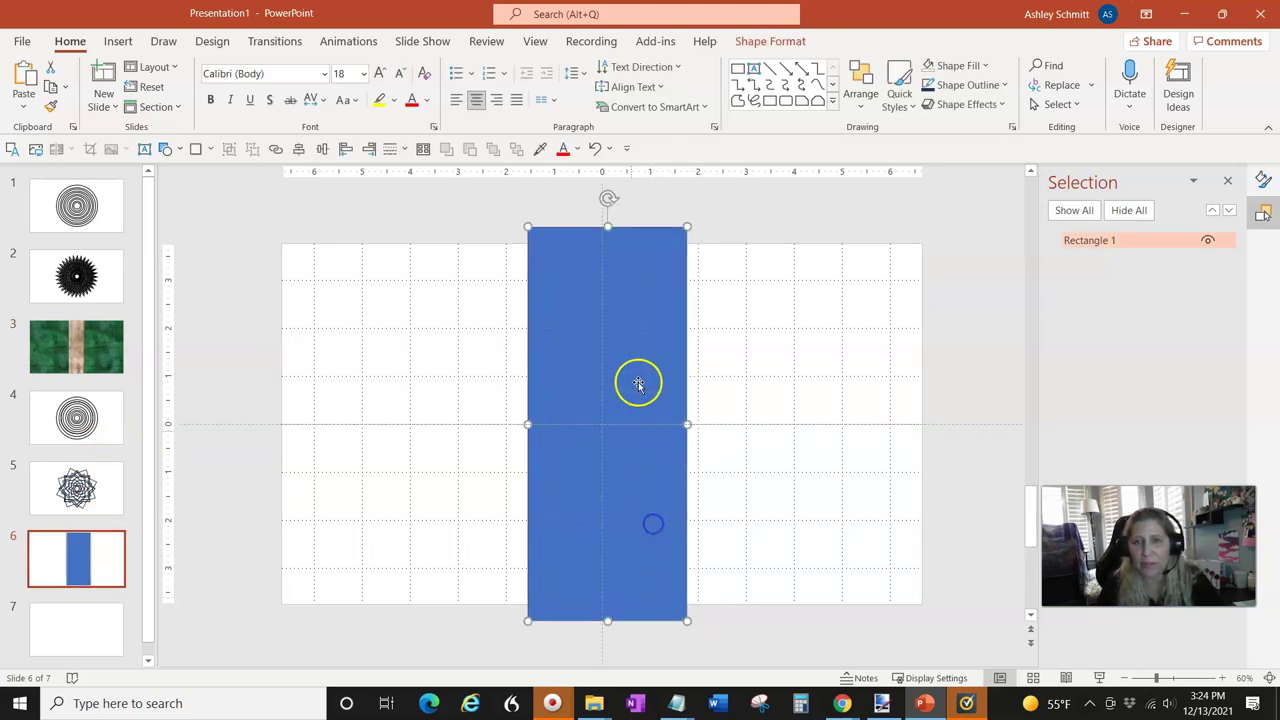
left_click(1000, 85)
left_click(941, 267)
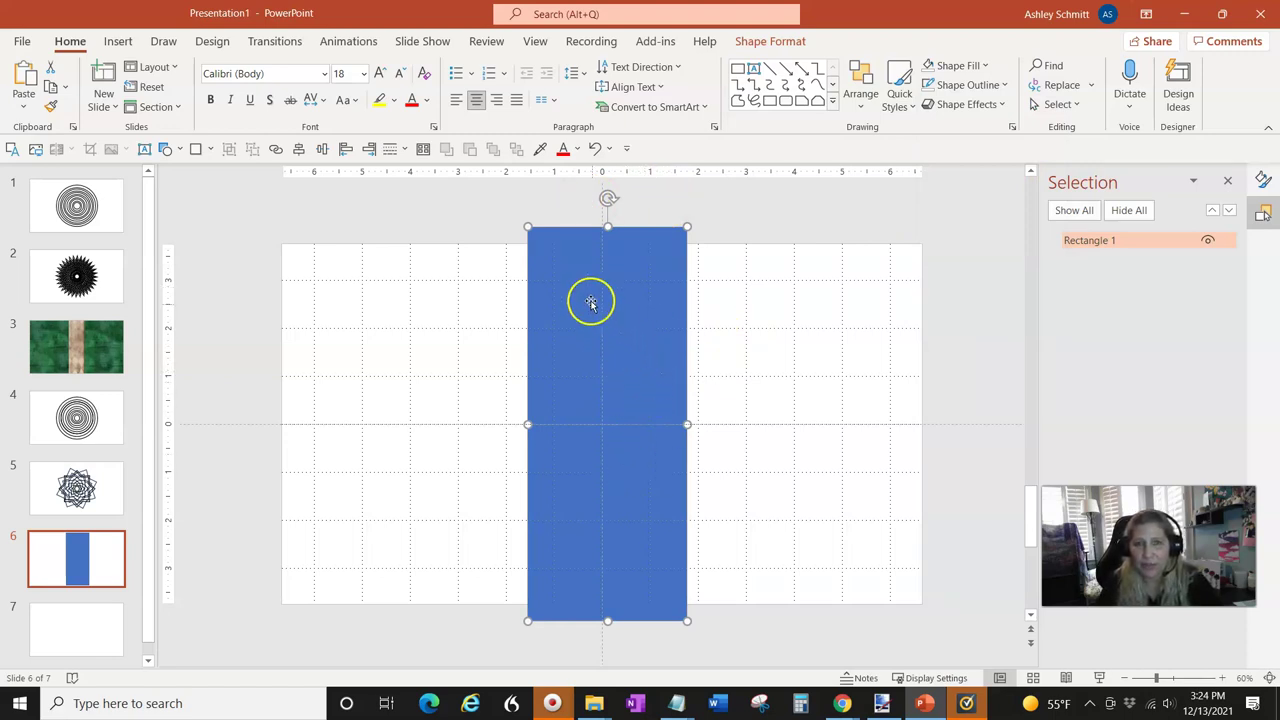
Check the slide size and background options, then select the rectangle to show its formatting.
left_click(207, 42)
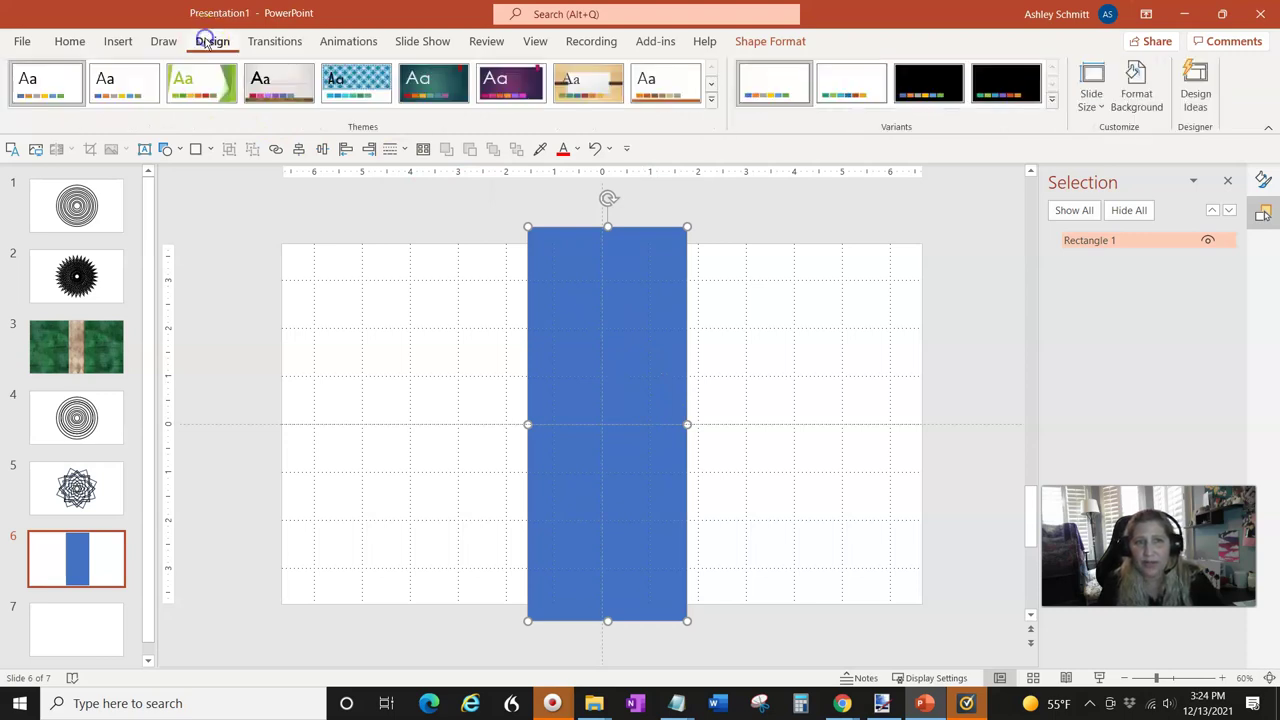
left_click(1090, 105)
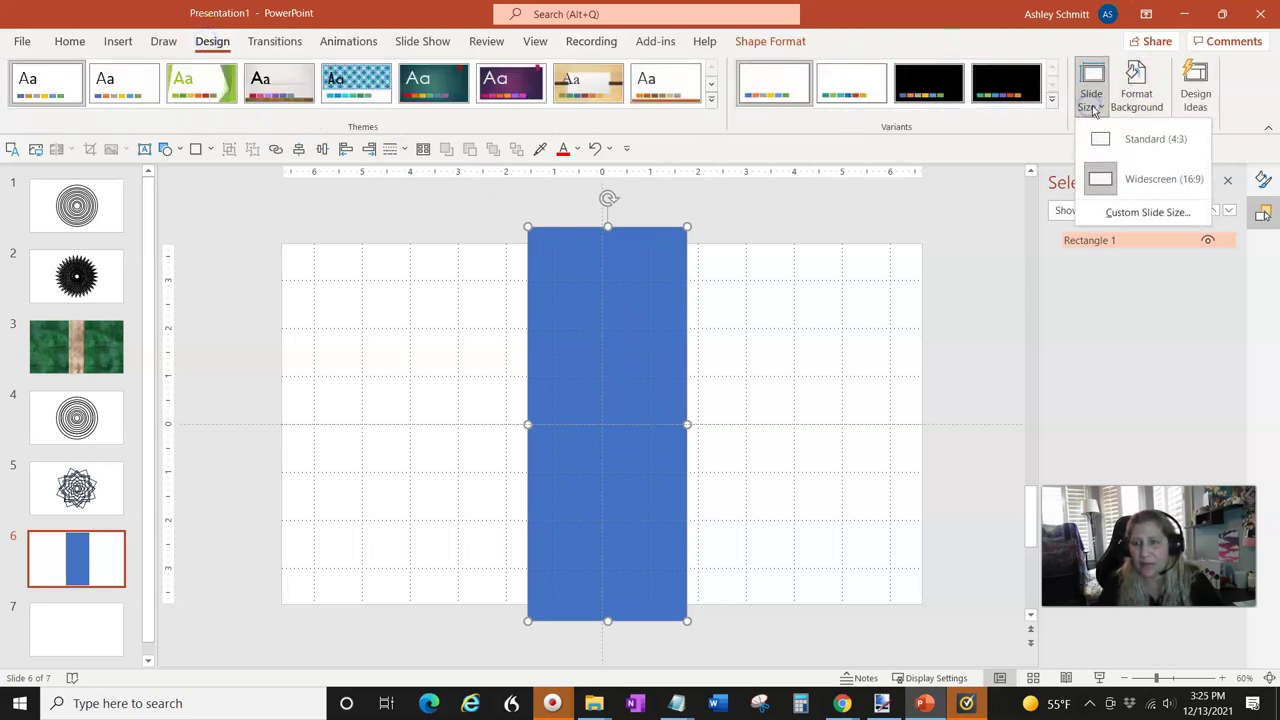
left_click(1040, 133)
left_click(1140, 90)
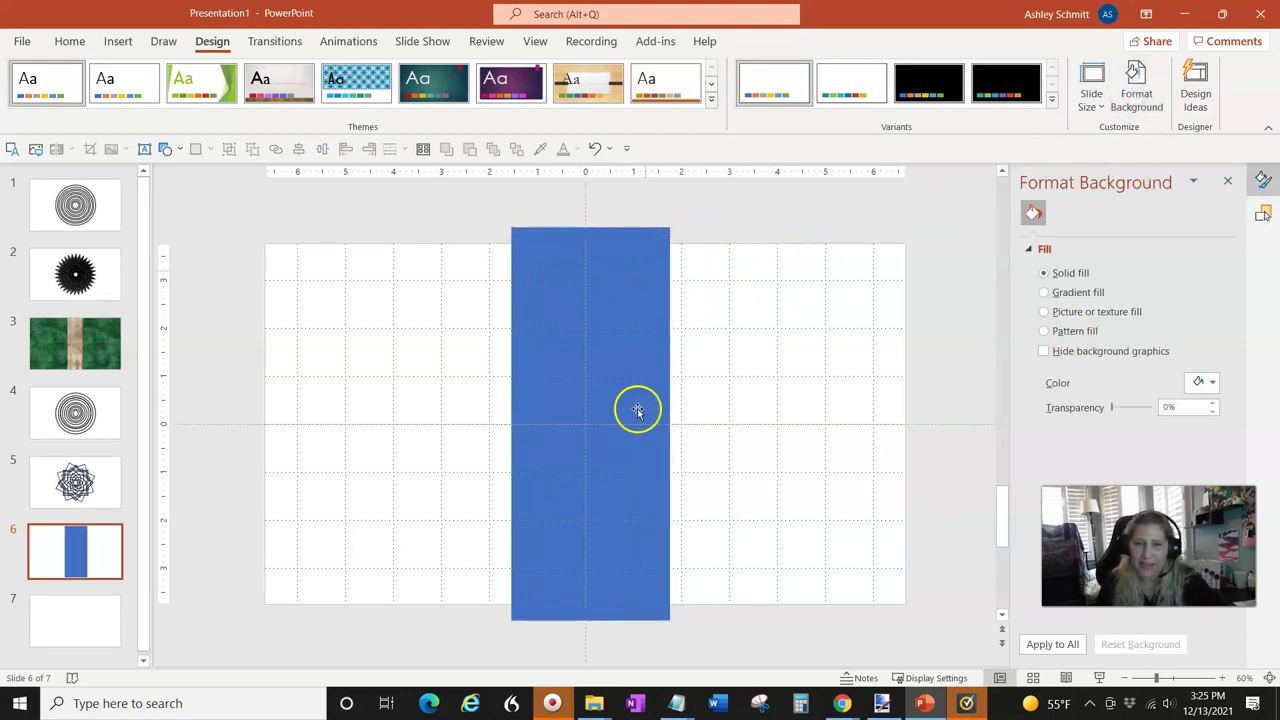
left_click(579, 458)
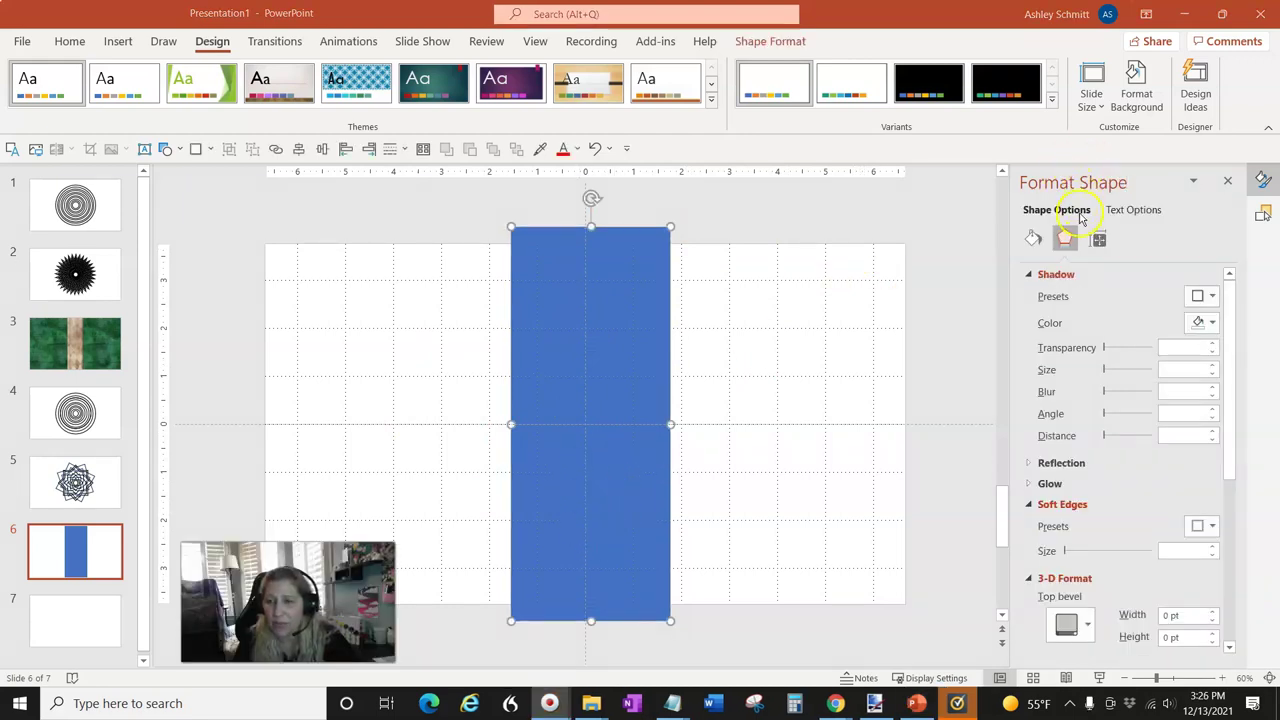
Fill the rectangle with the tan diamond texture picture from a file.
left_click(1033, 238)
left_click(1047, 305)
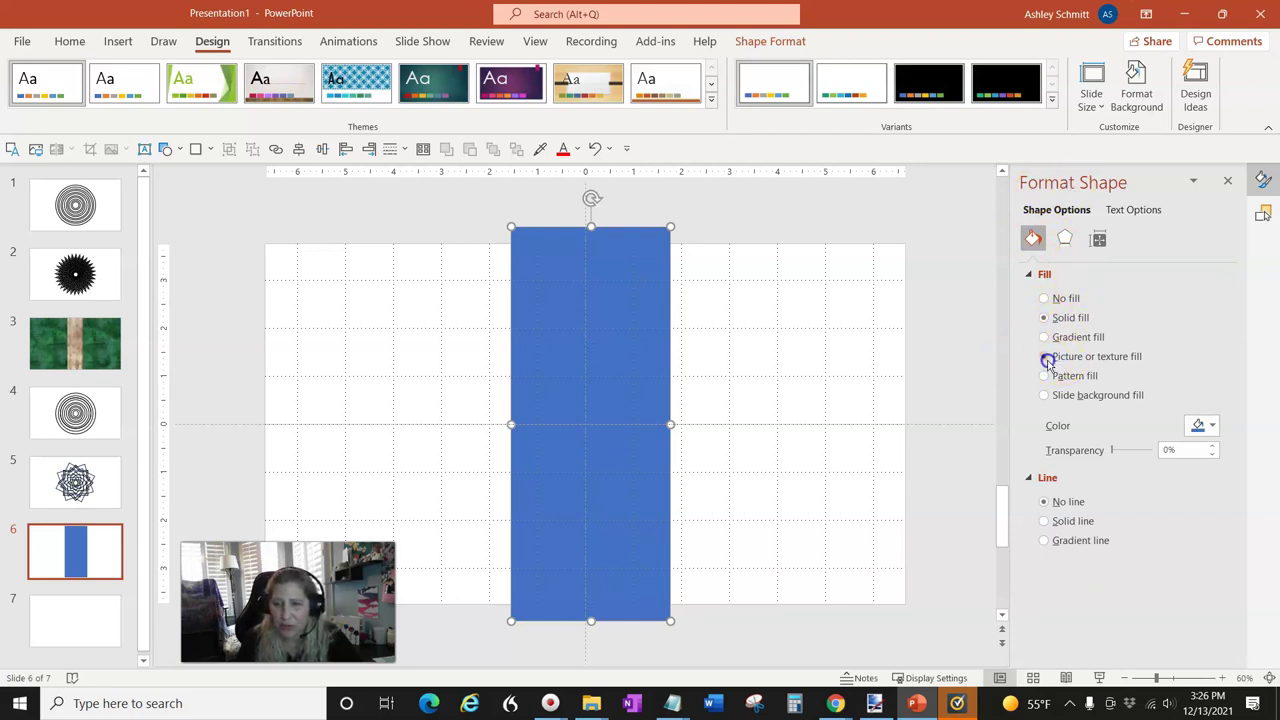
left_click(1045, 358)
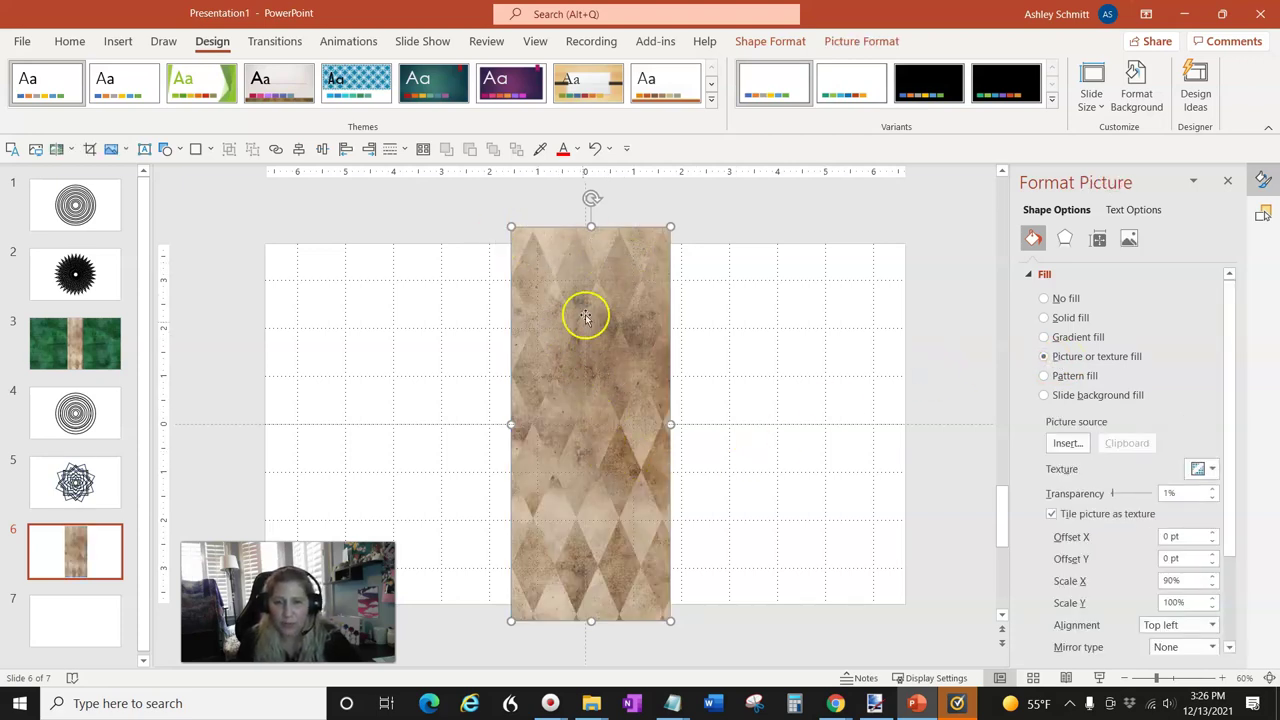
left_click(1068, 446)
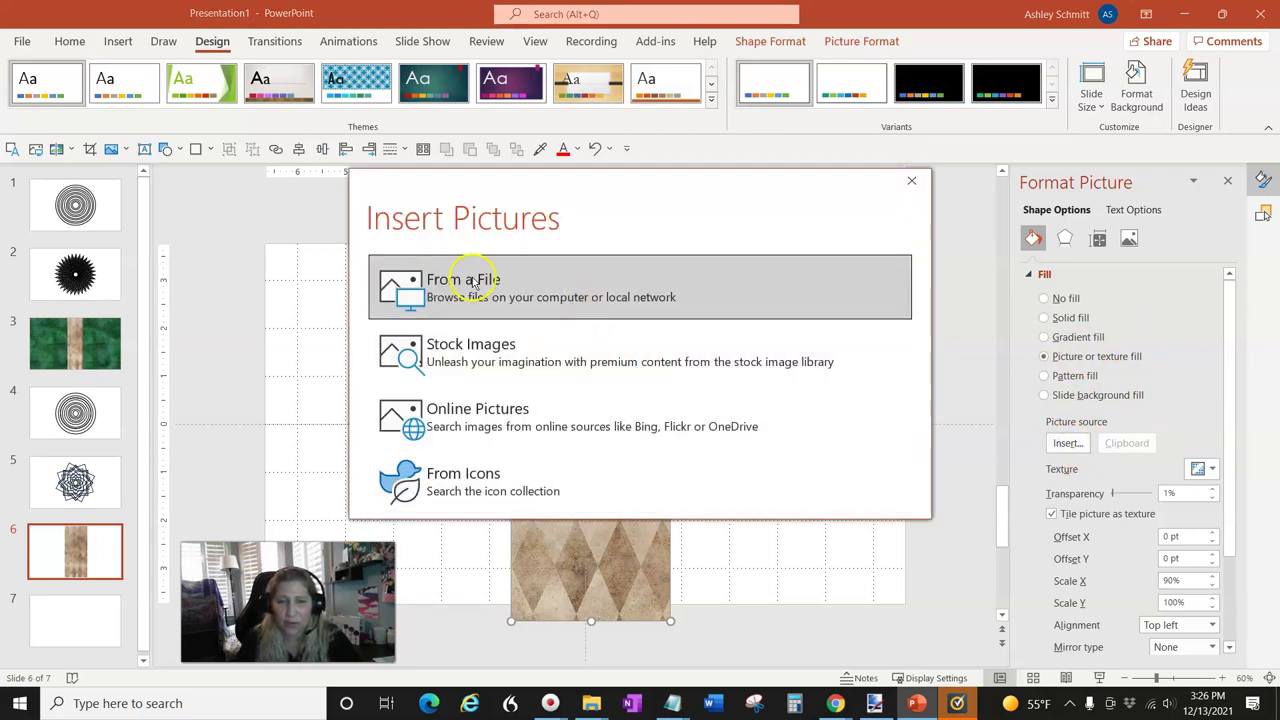
left_click(582, 290)
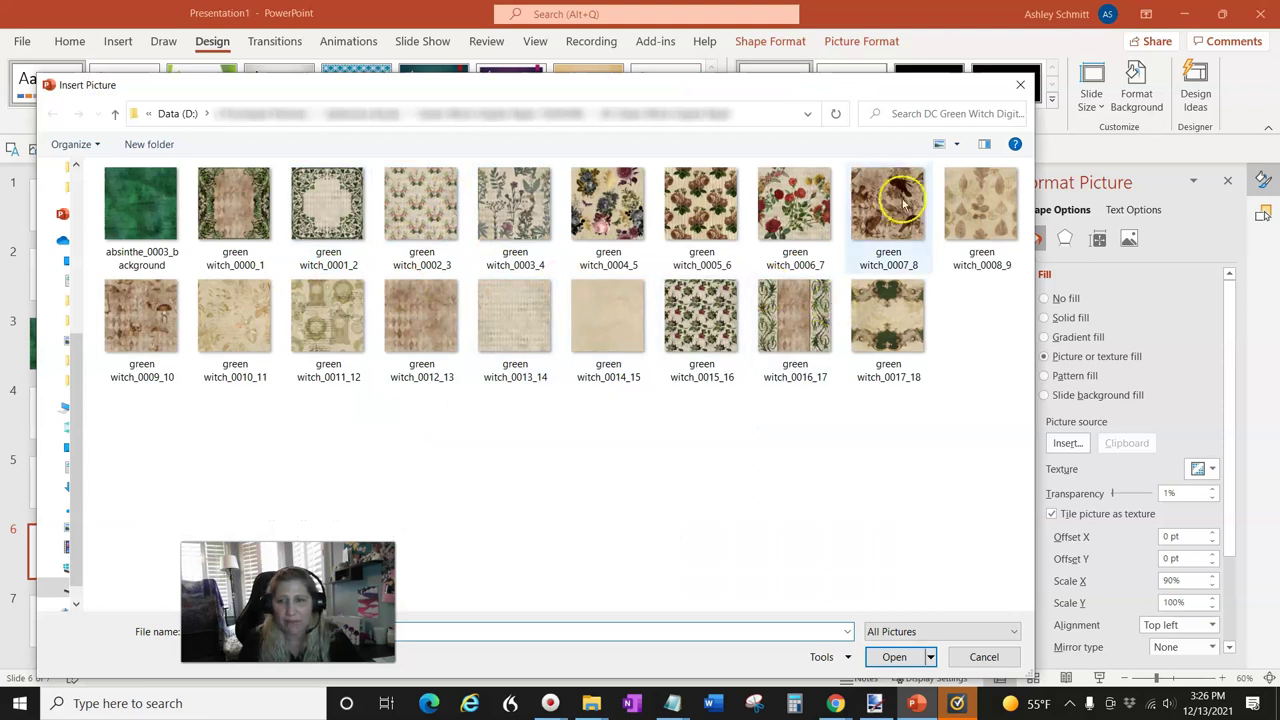
double_click(414, 320)
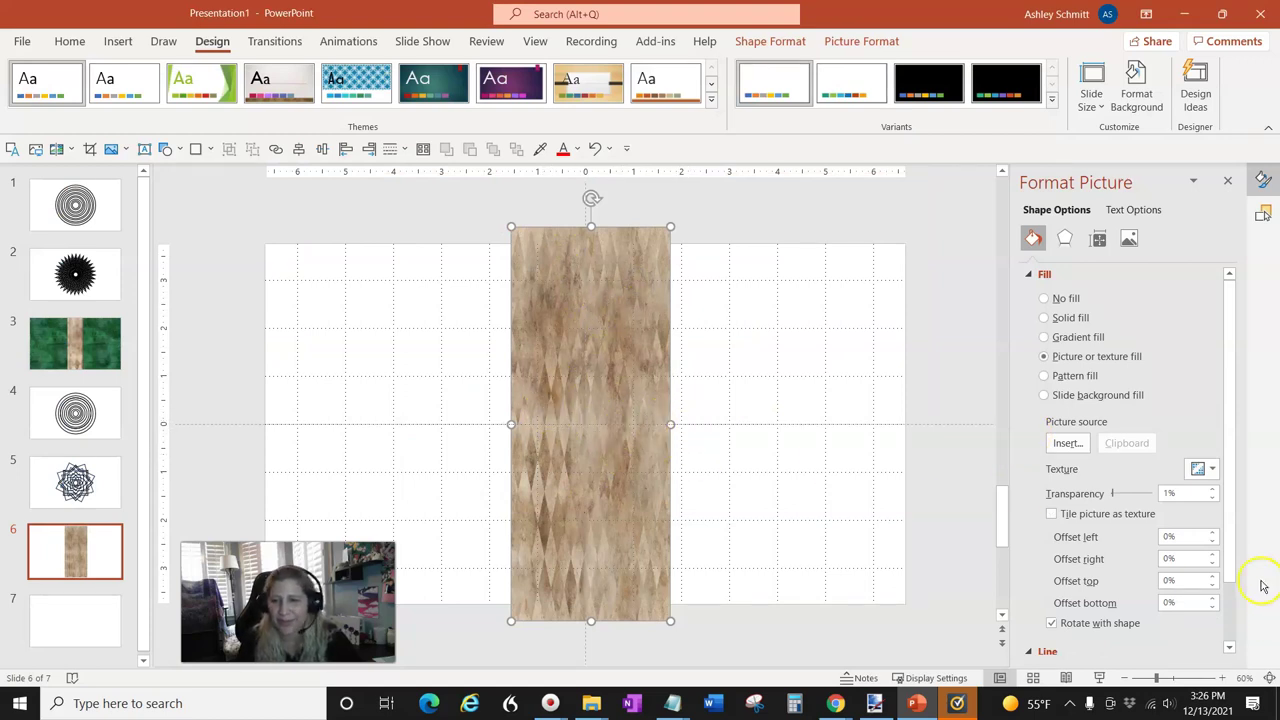
Tile the picture as a texture with Scale X and Scale Y at 90%.
left_click(1052, 515)
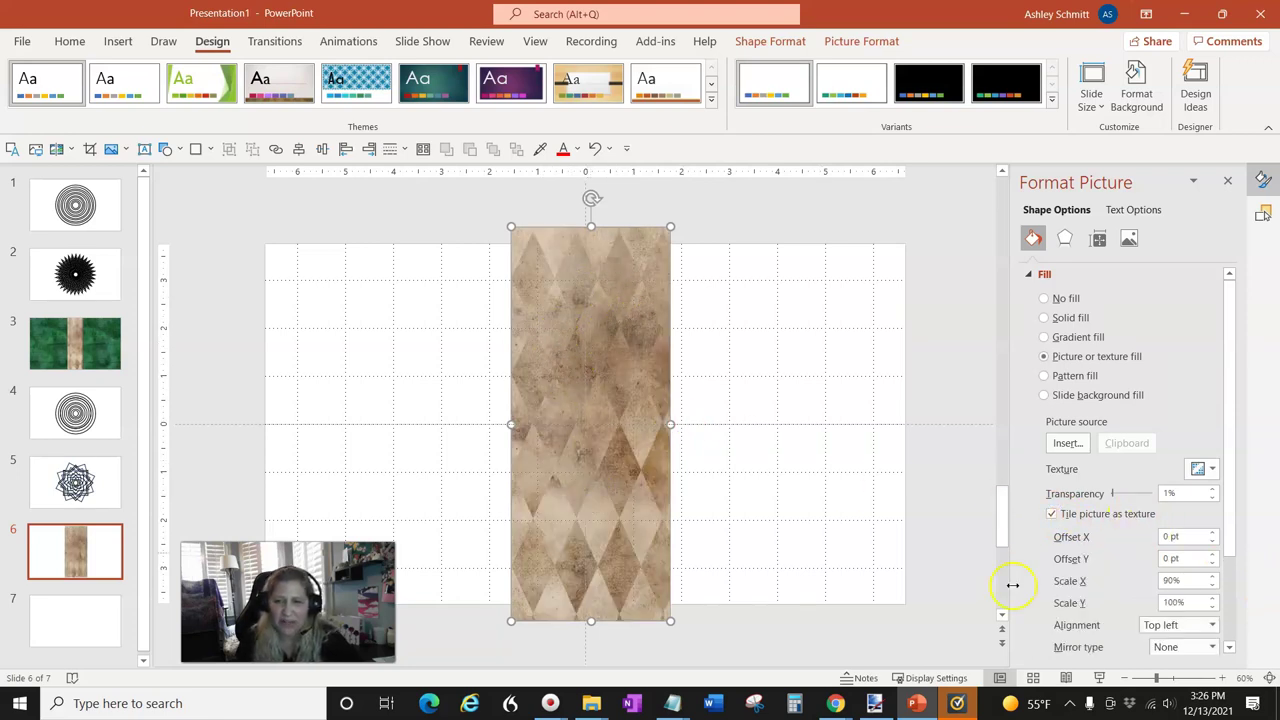
left_click(1181, 582)
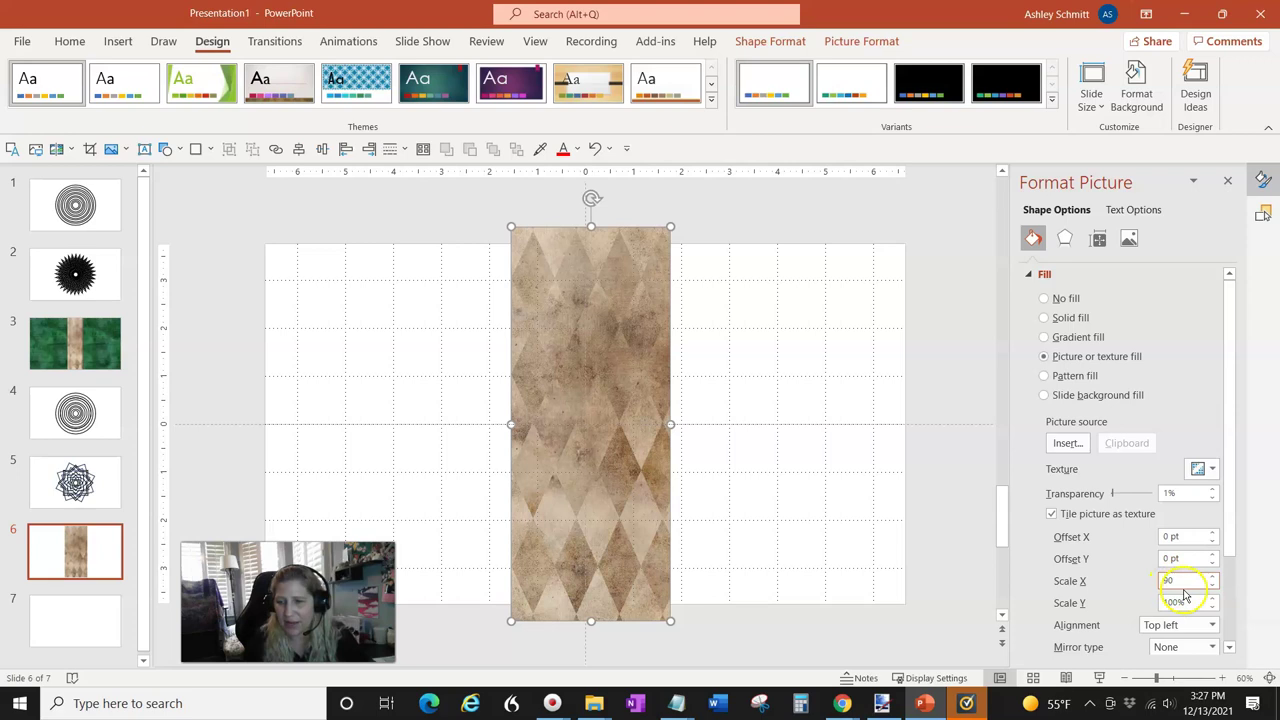
left_click(1183, 602)
type("9")
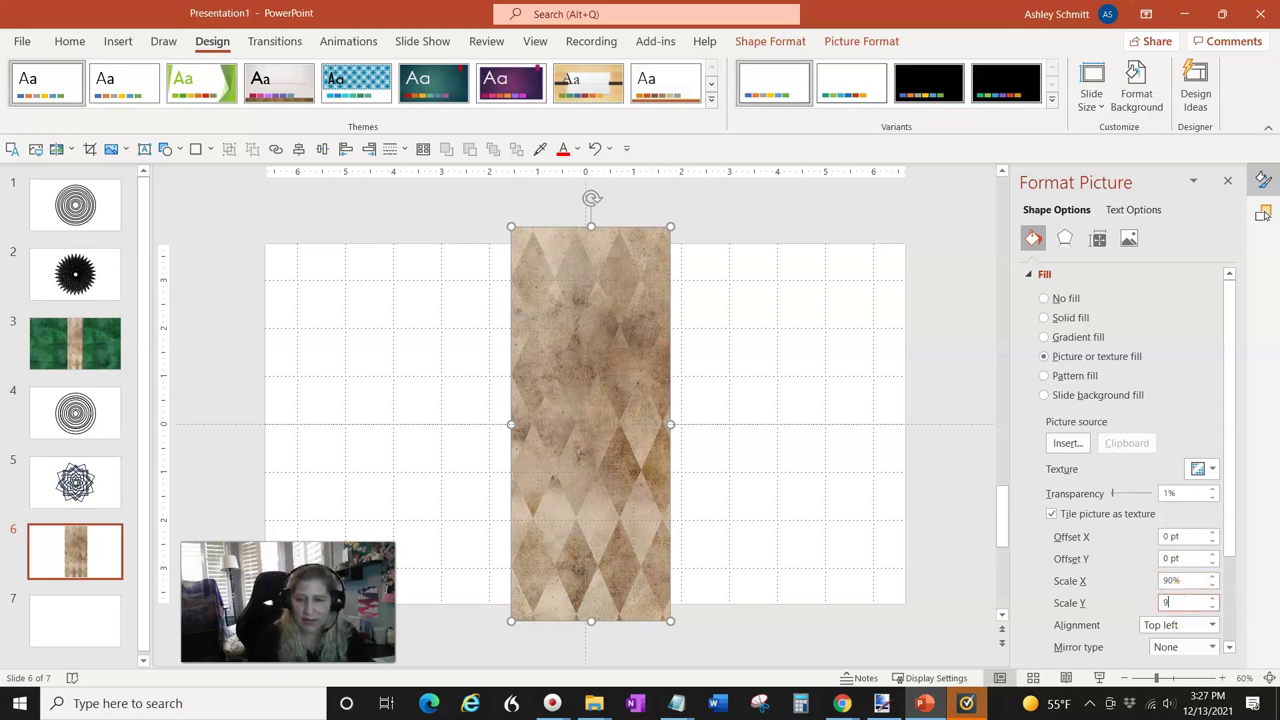
type("0")
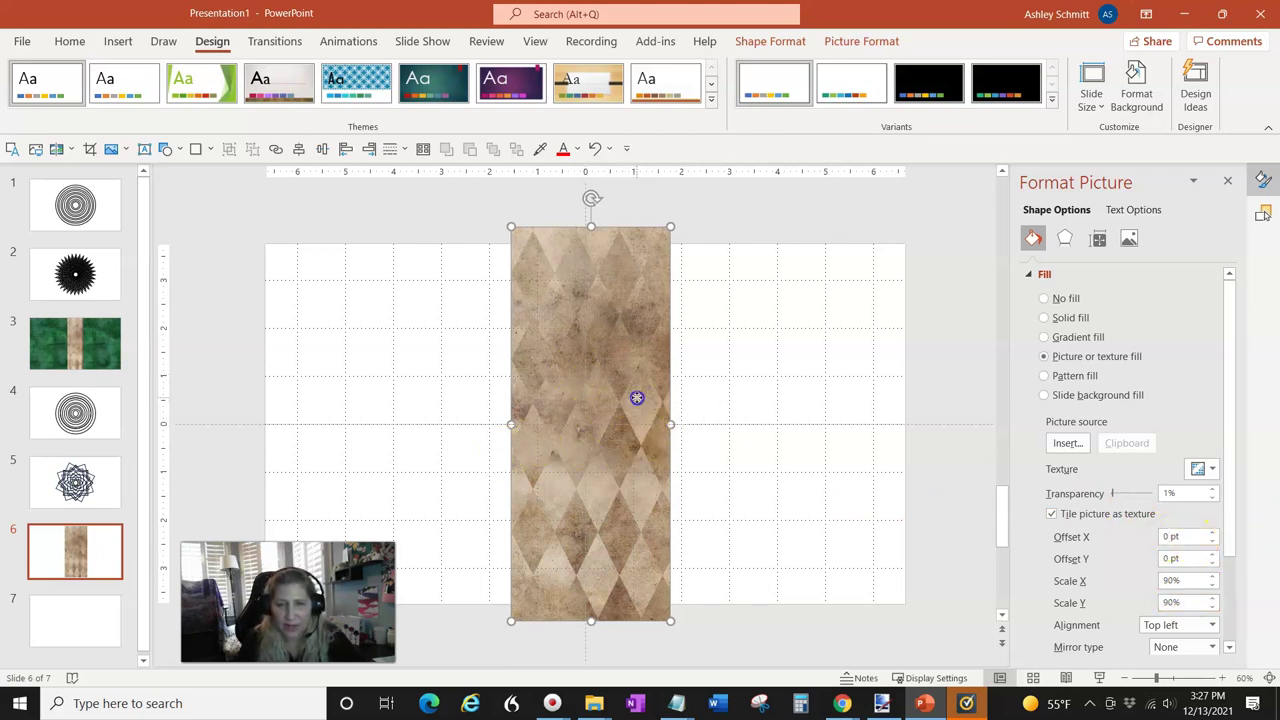
Centre the rectangle on the slide and set the texture's Offset X to -10 pt.
left_click_drag(637, 397, 631, 400)
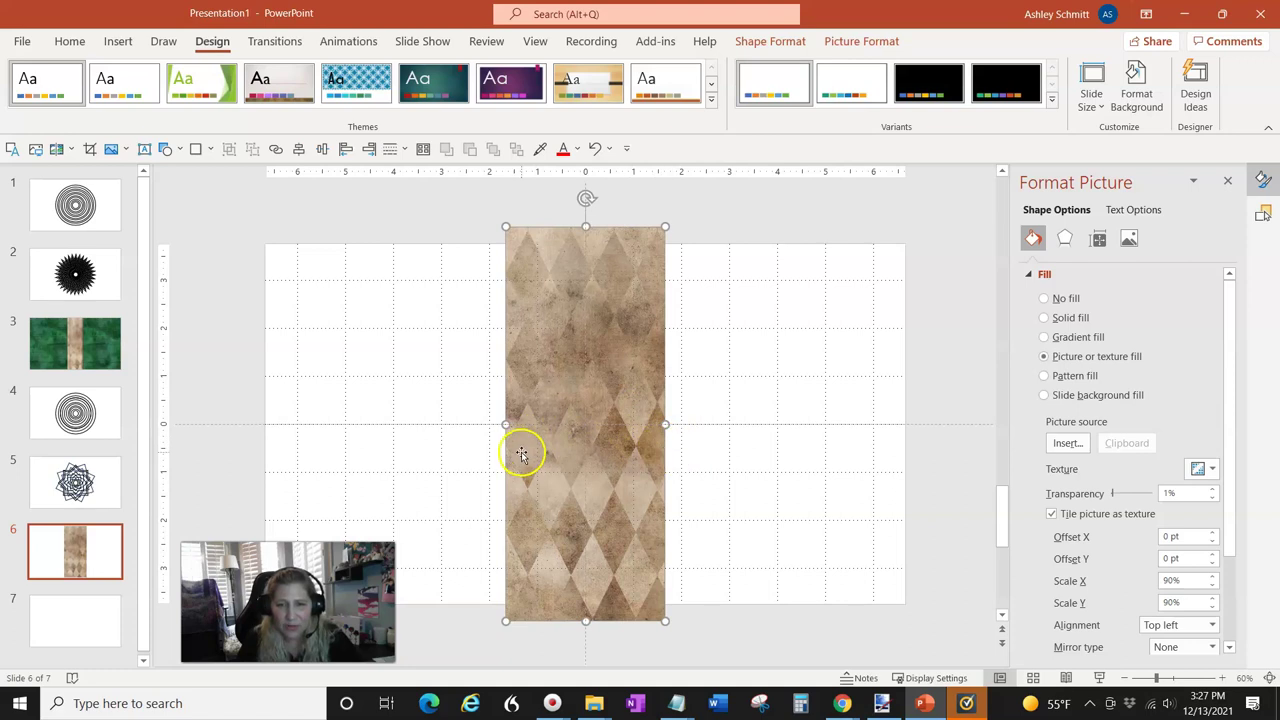
left_click(1166, 536)
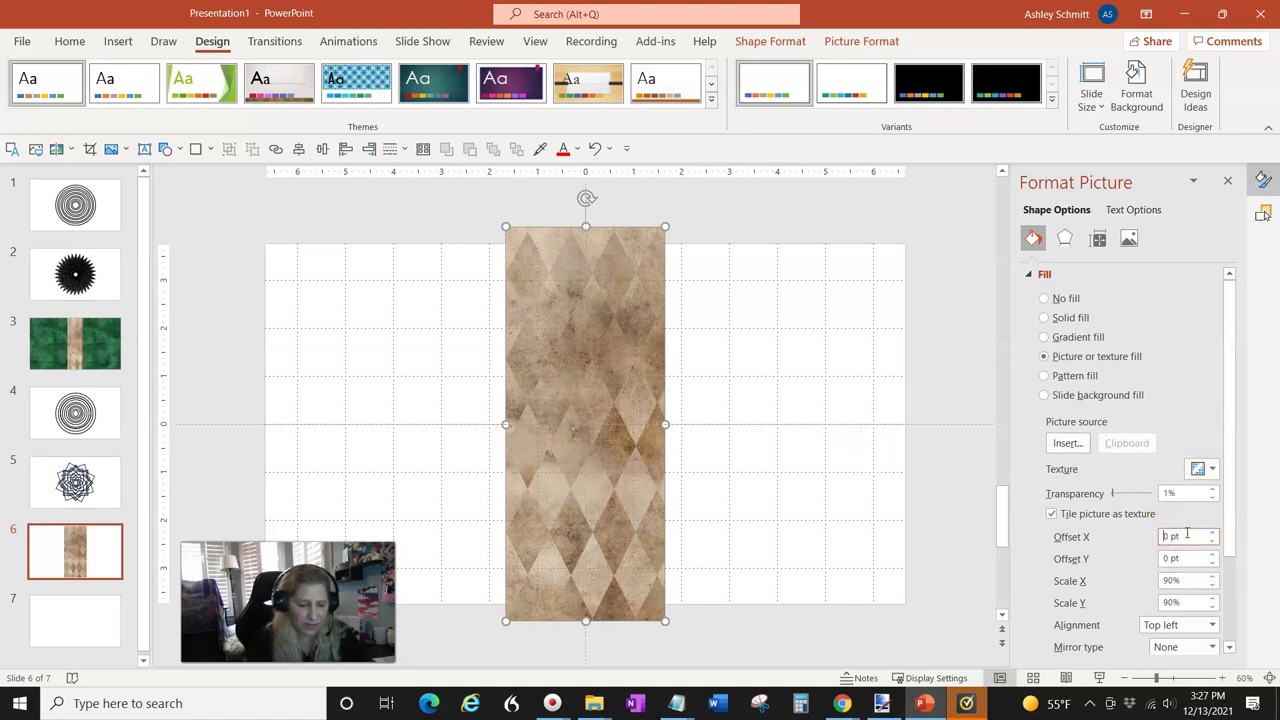
type("-2")
key("Return")
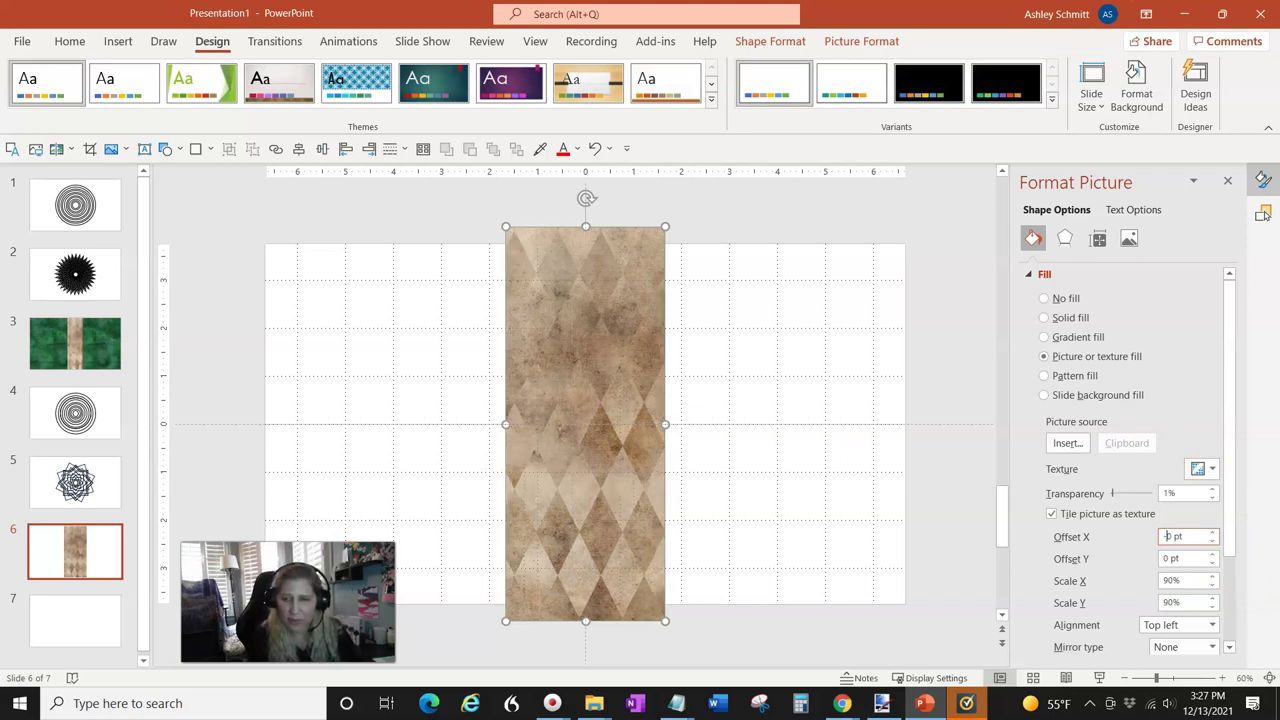
type("-")
key("Return")
type("1")
key("Return")
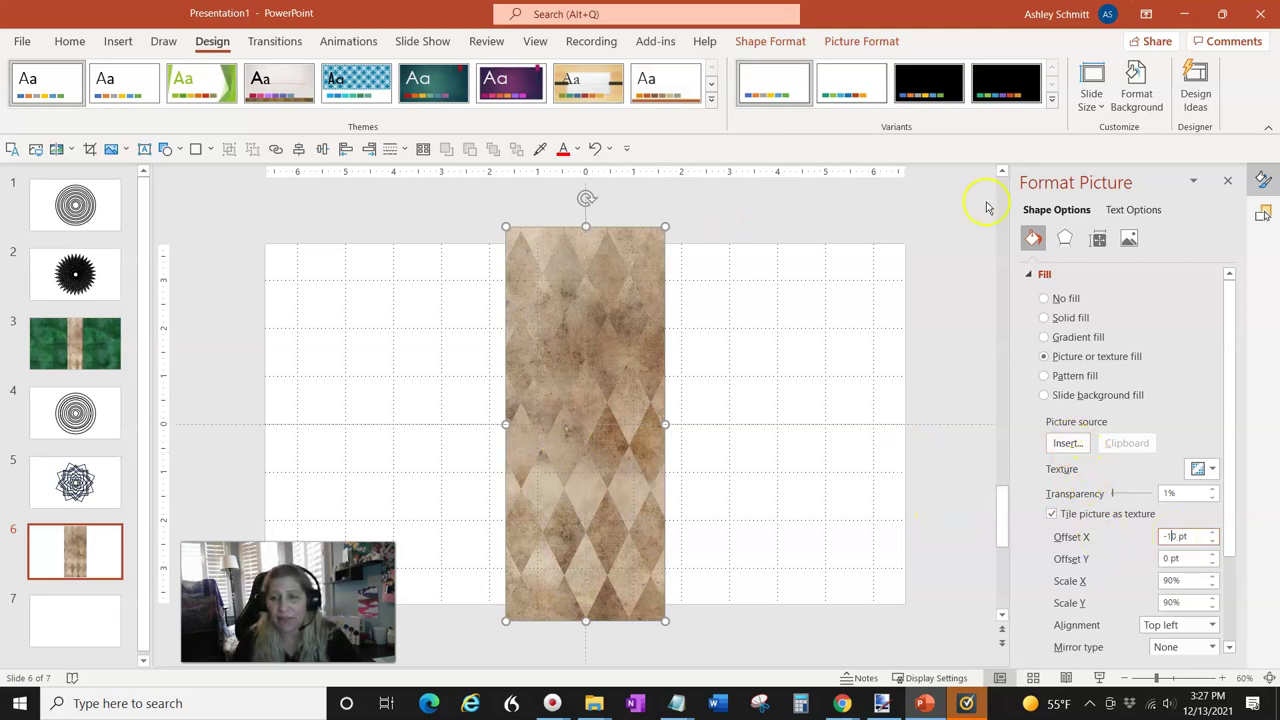
Apply a Relaxed Inset top bevel from the rectangle's 3-D Format effects.
left_click(1065, 245)
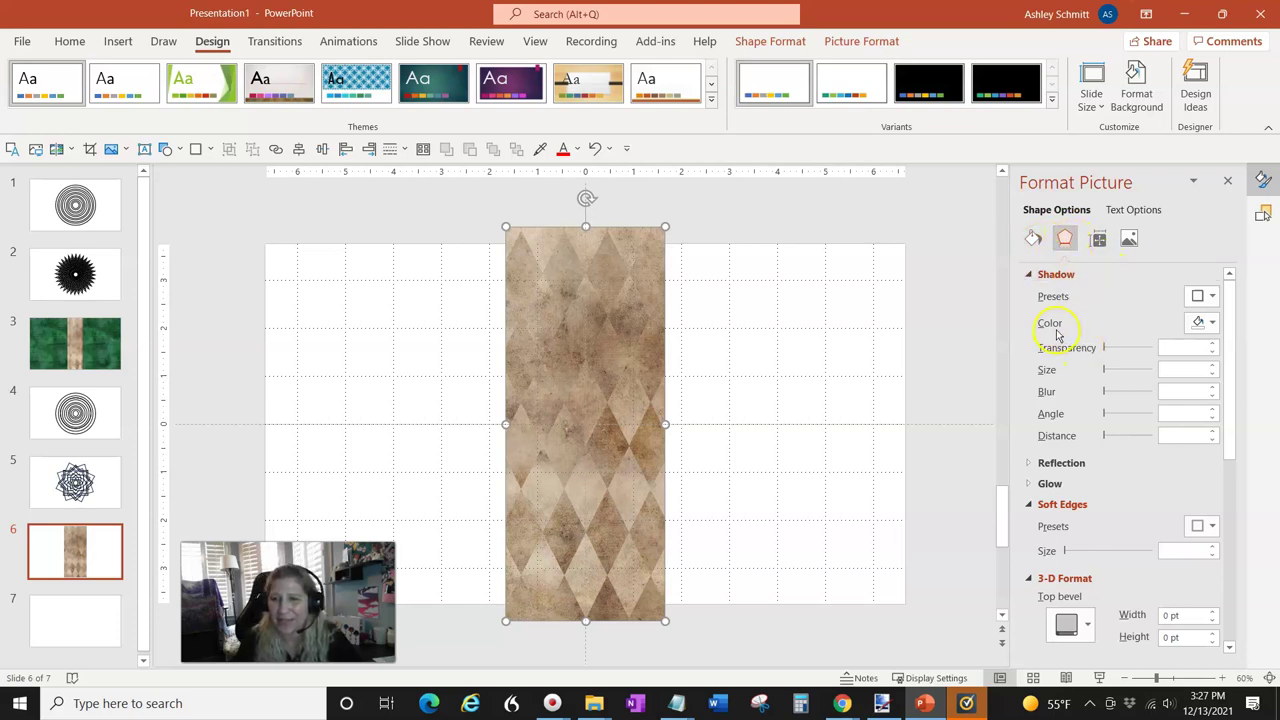
scroll(1082, 472, "down", 2)
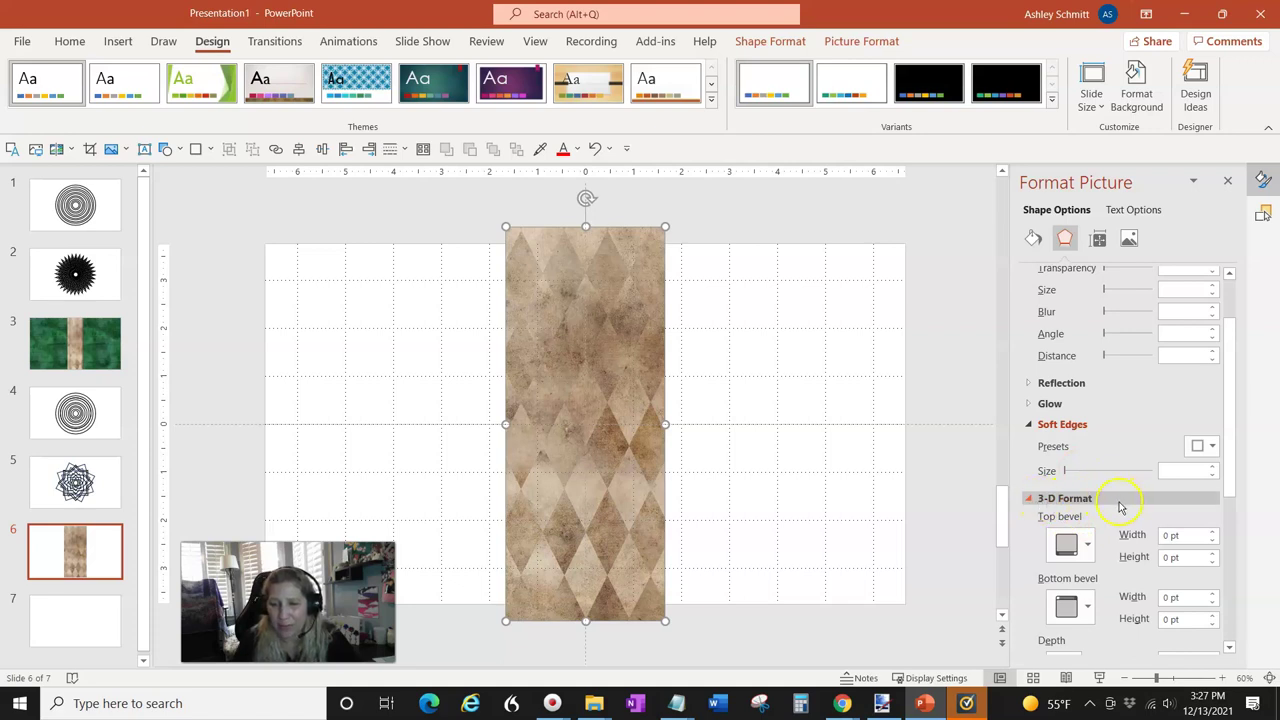
left_click(1032, 500)
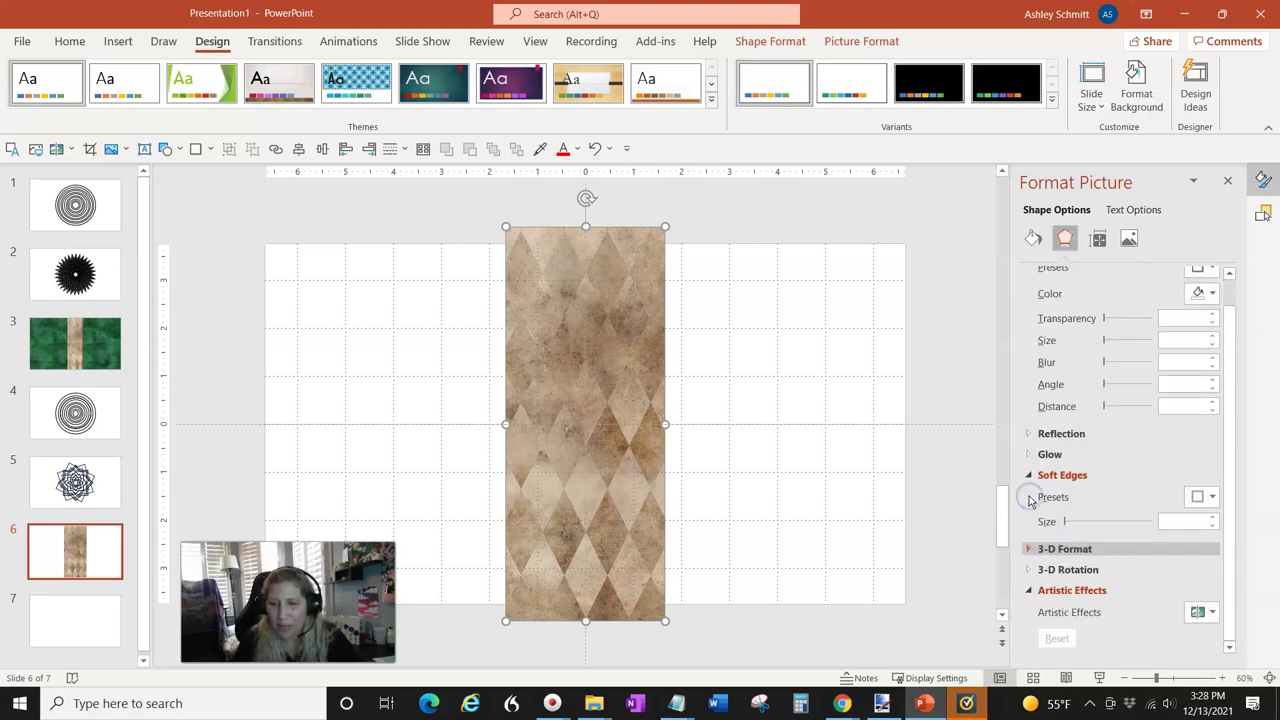
left_click(1030, 551)
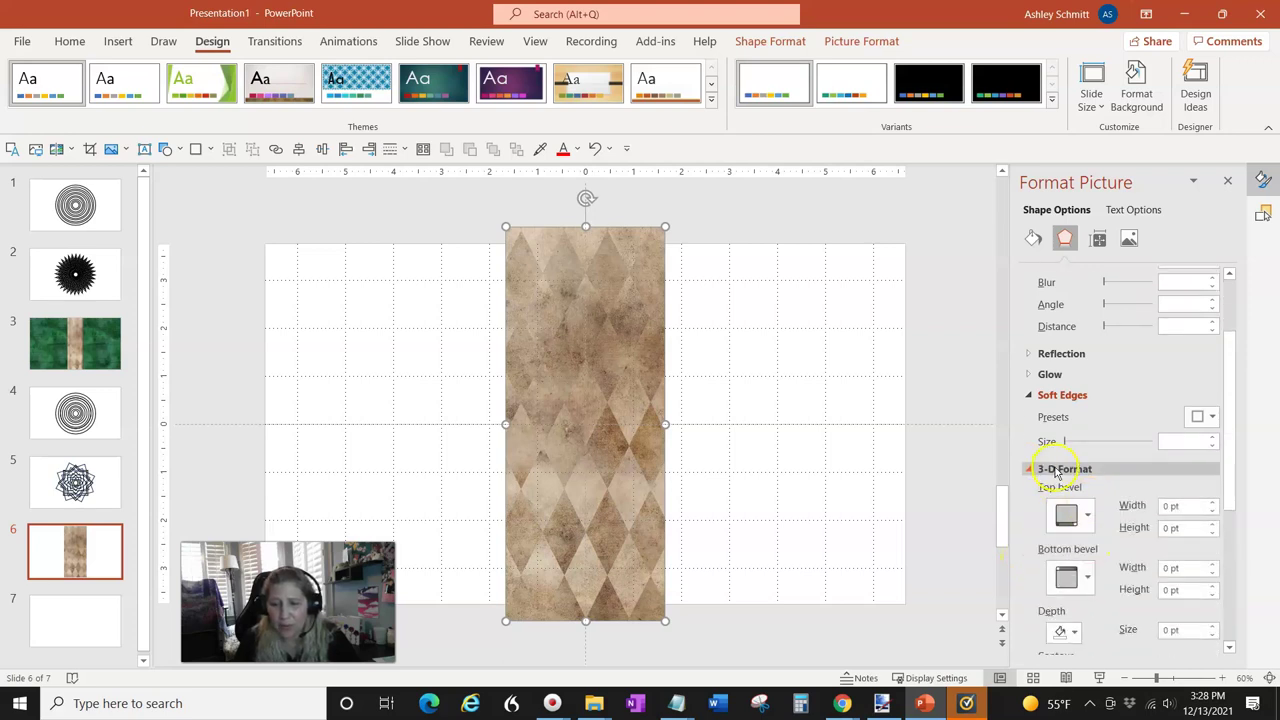
left_click(1087, 479)
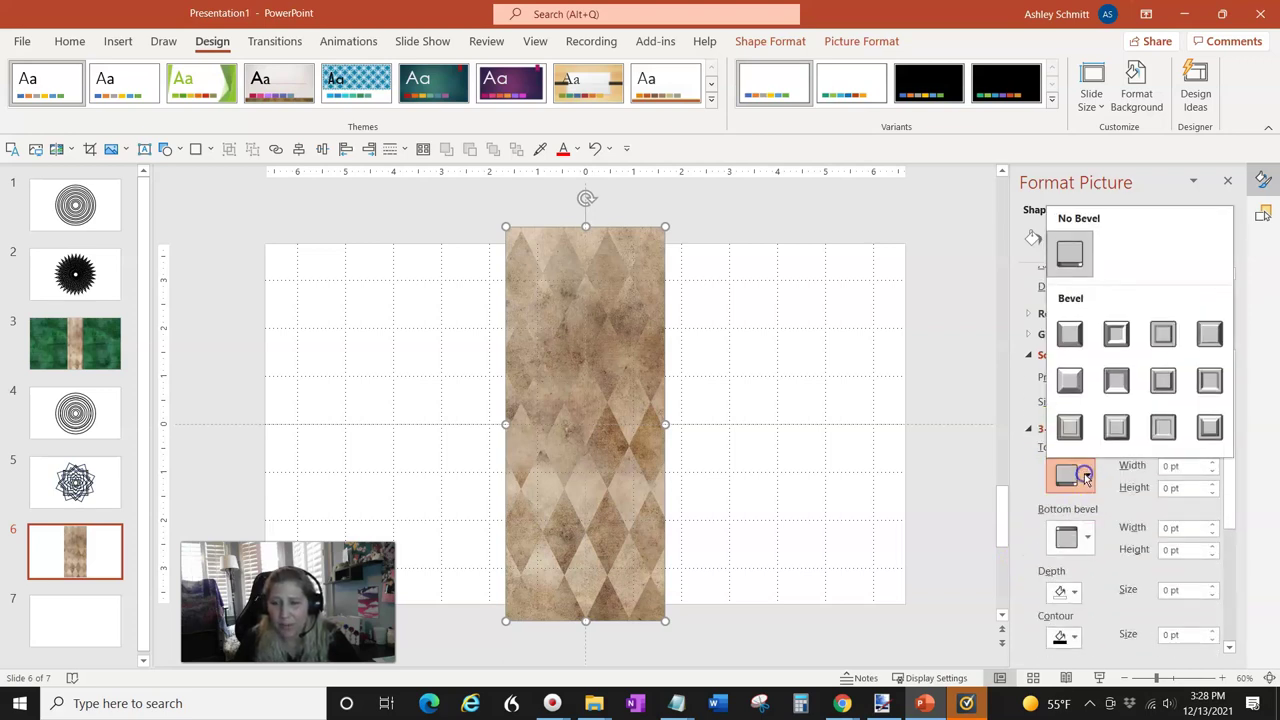
left_click(1116, 335)
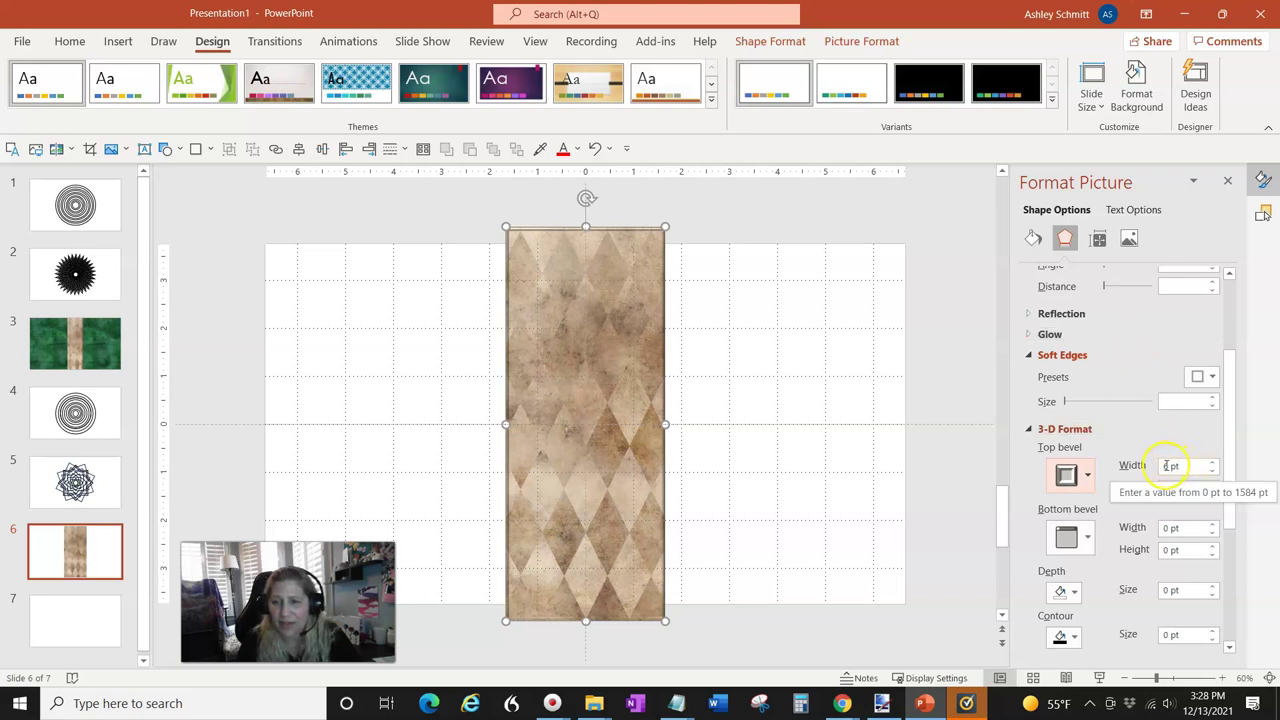
Set the top bevel width to 30 pt and height to 12 pt.
left_click(1213, 462)
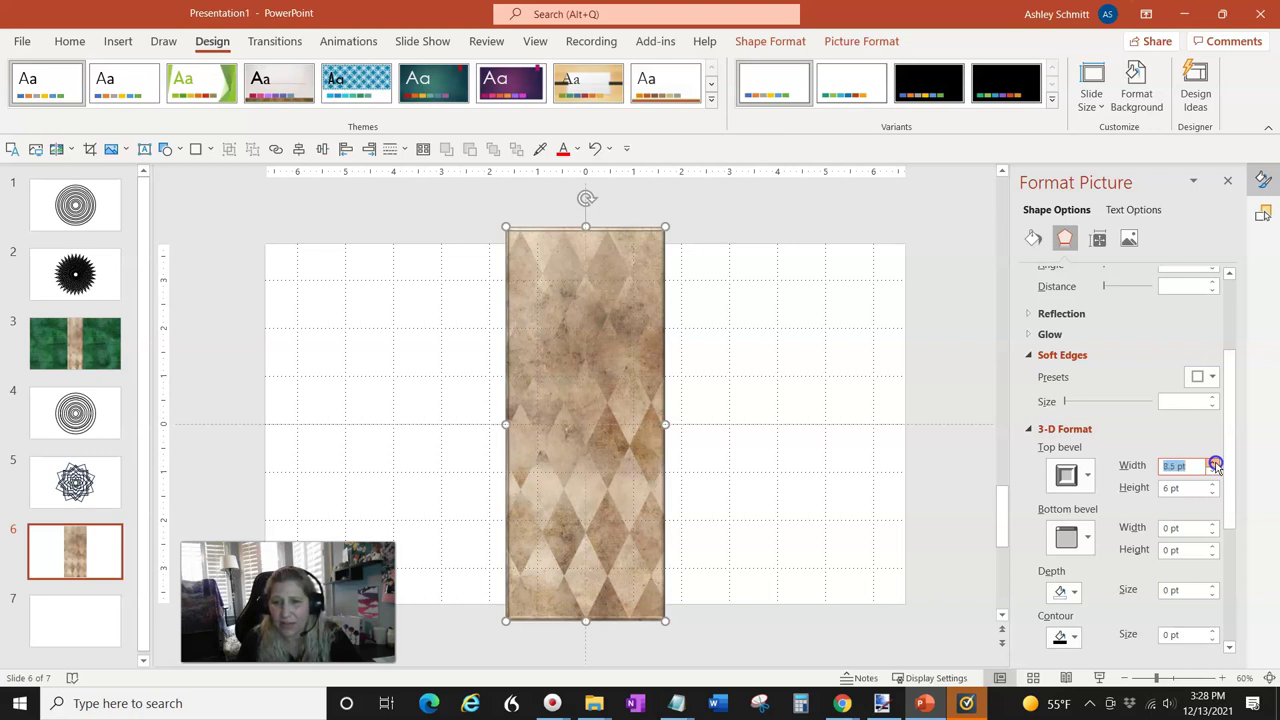
left_click(1213, 462)
left_click(1214, 462)
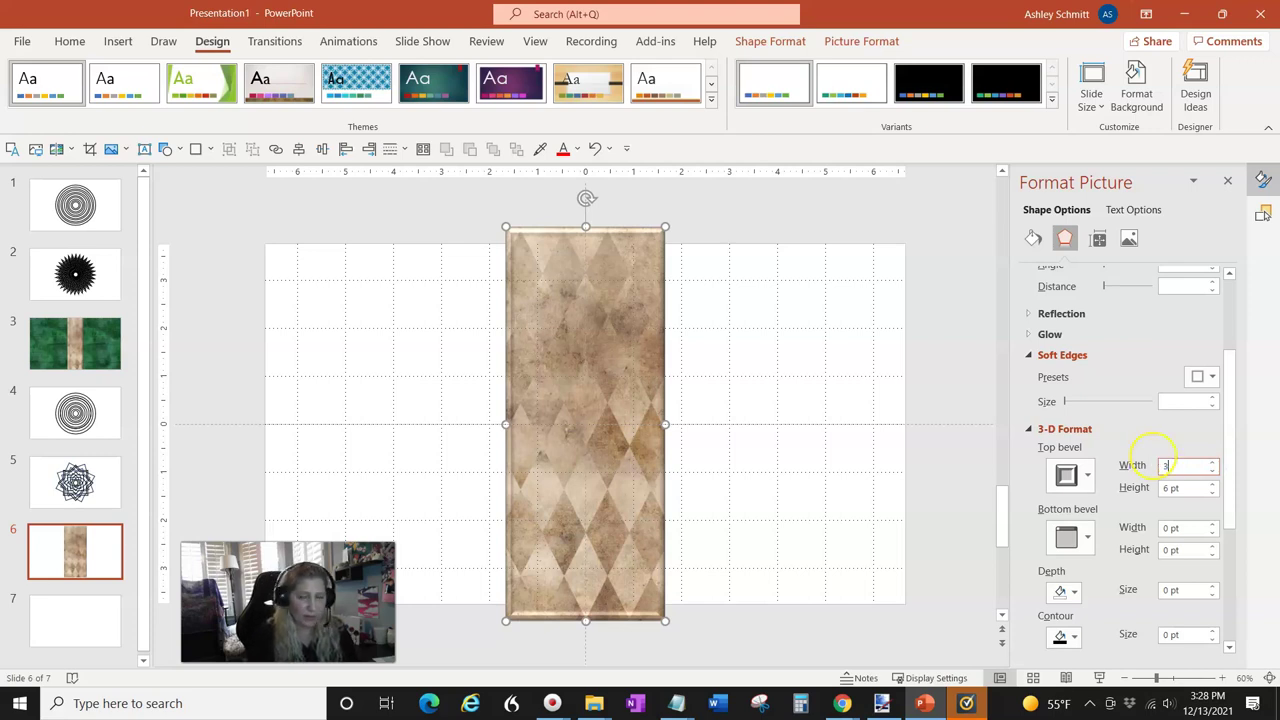
type("0")
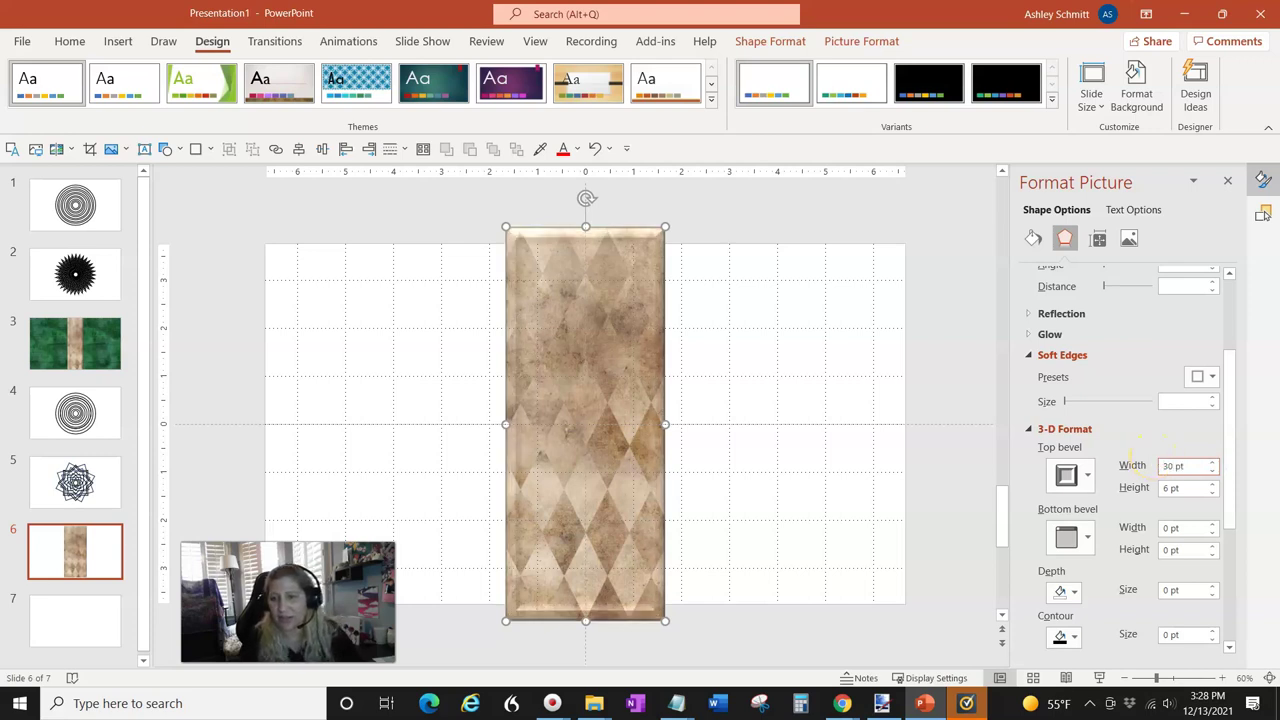
left_click(1163, 487)
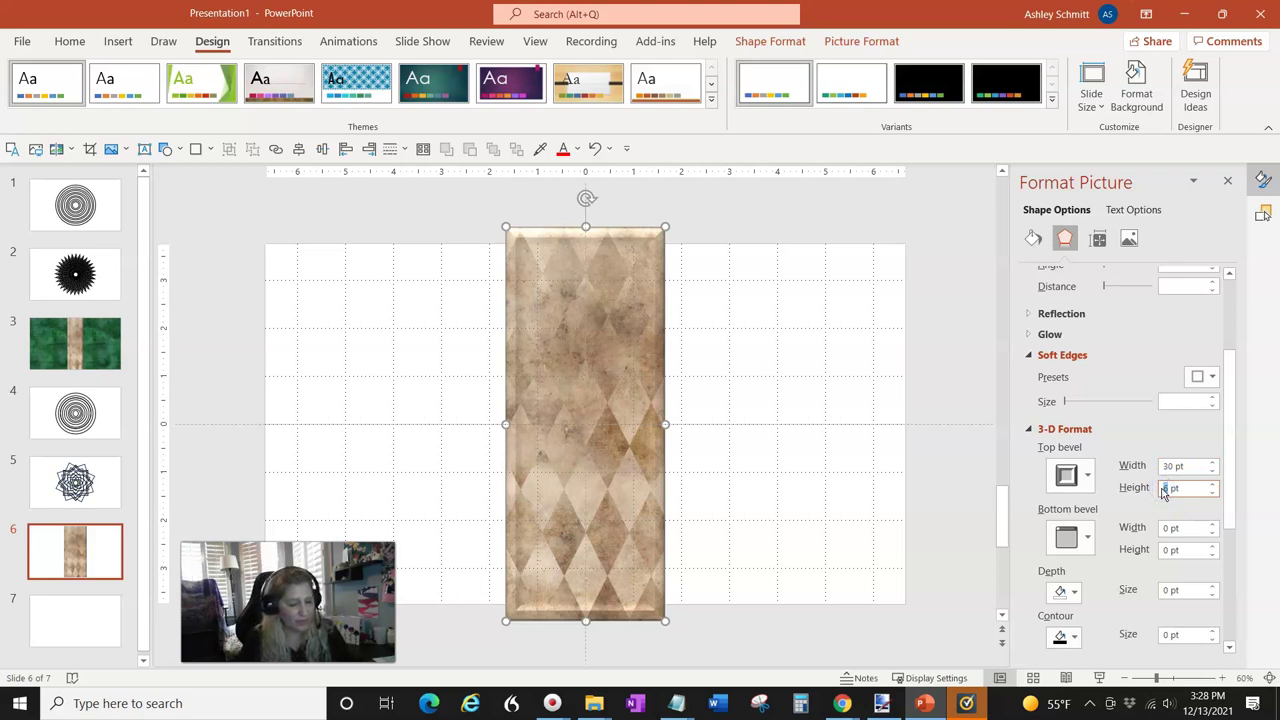
type("1")
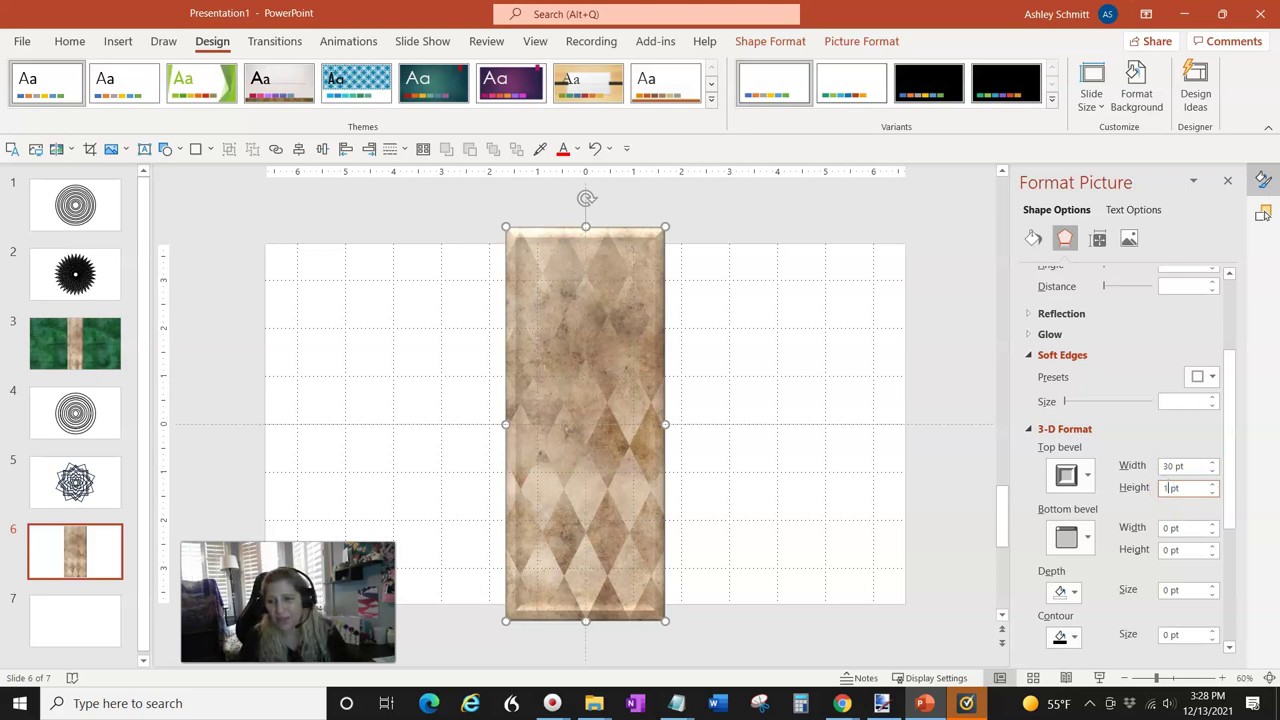
type("2")
key("Return")
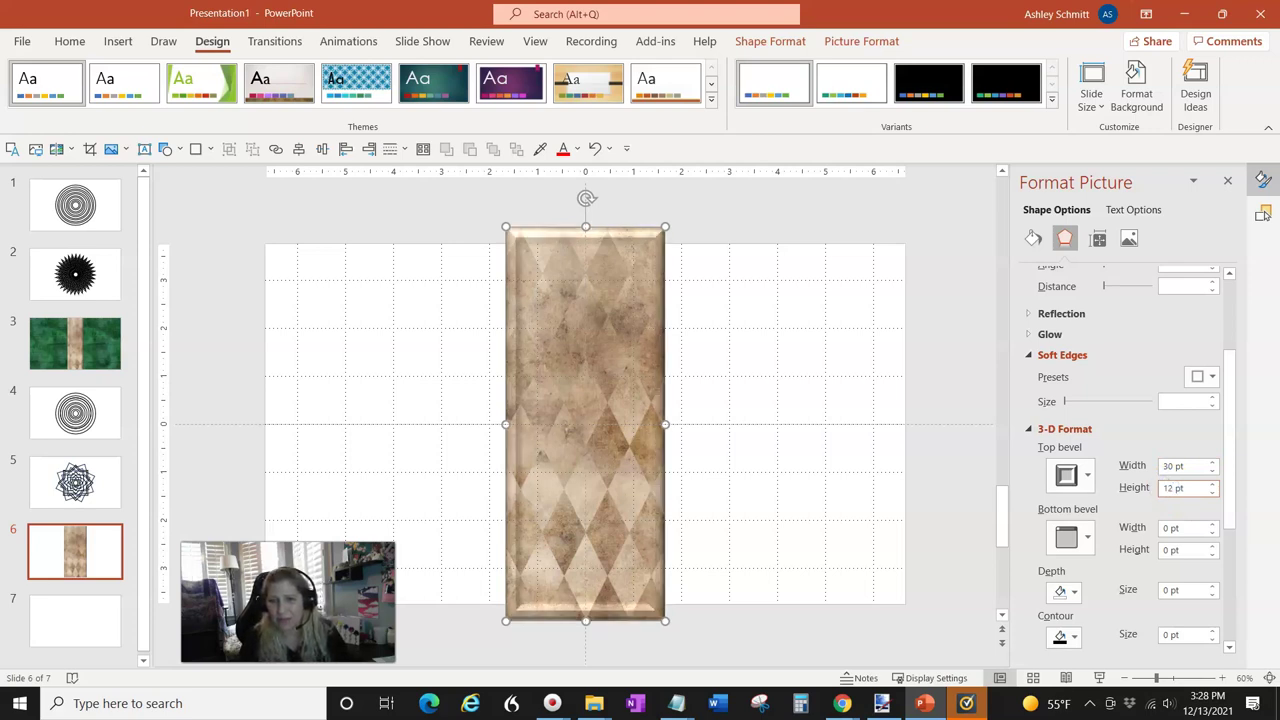
double_click(1170, 527)
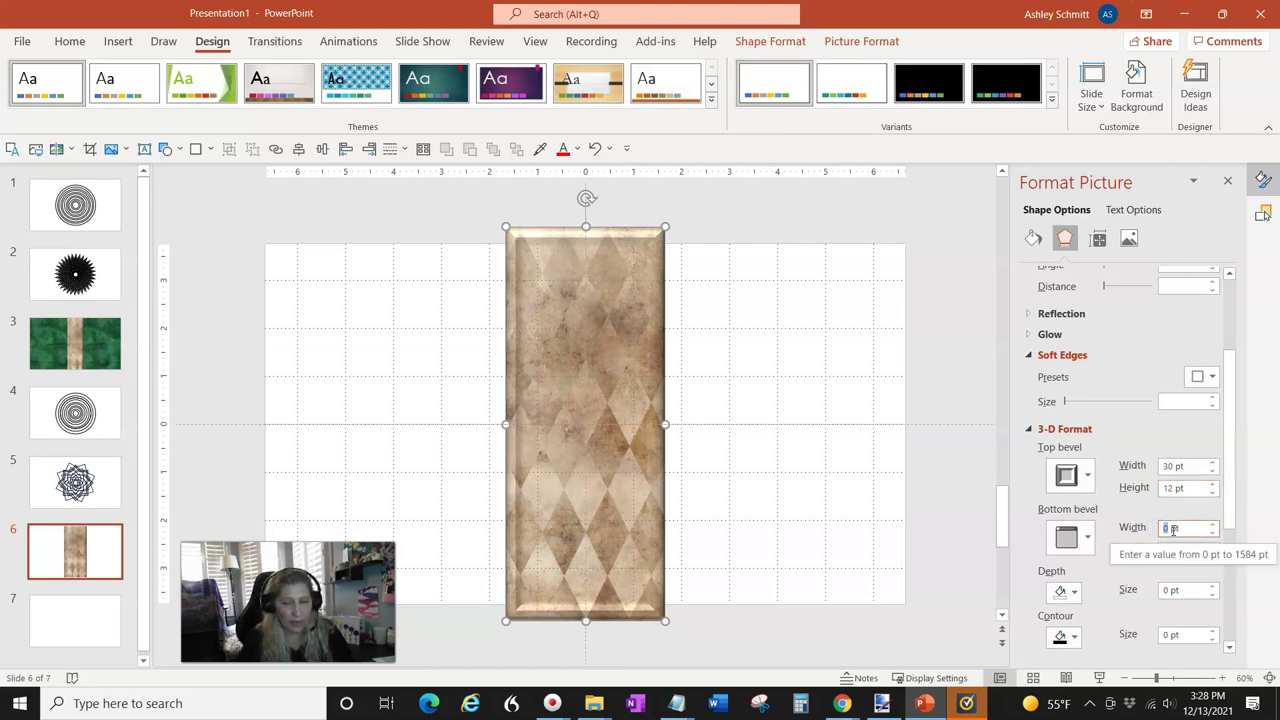
Apply a Relaxed Inset bottom bevel 30 pt wide and 12 pt high, then deselect the rectangle.
left_click(1076, 537)
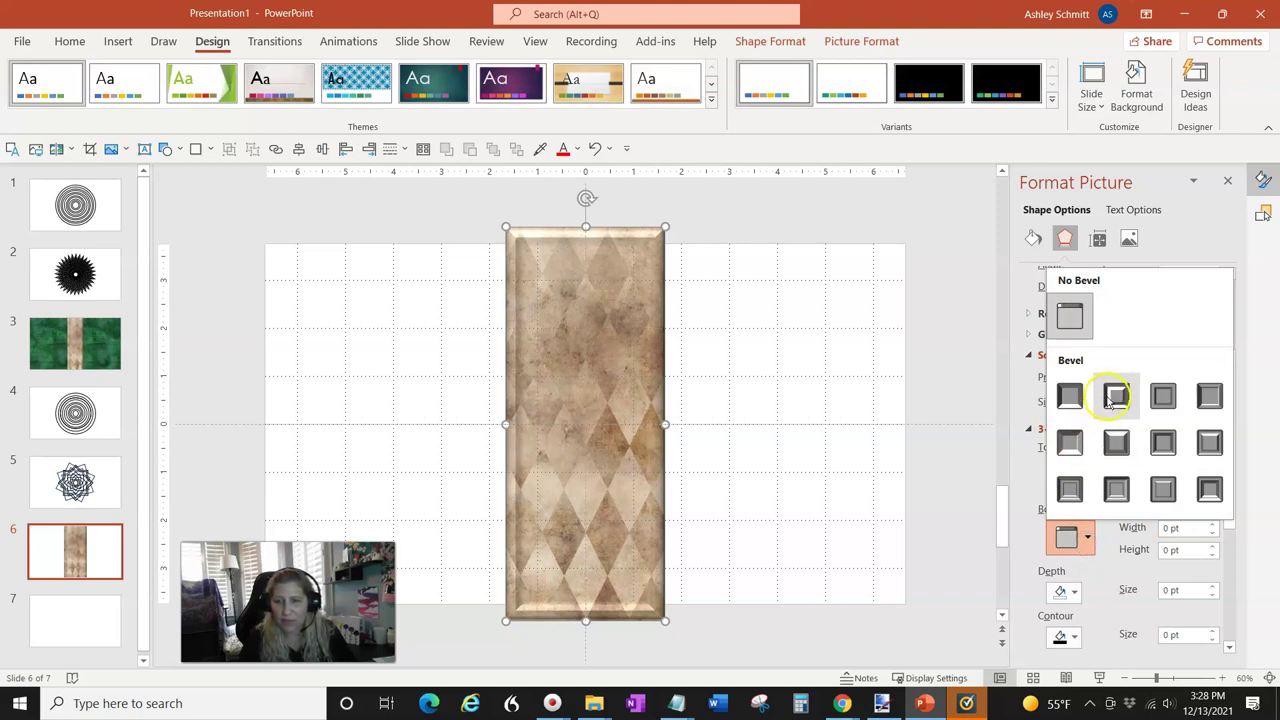
left_click(1117, 398)
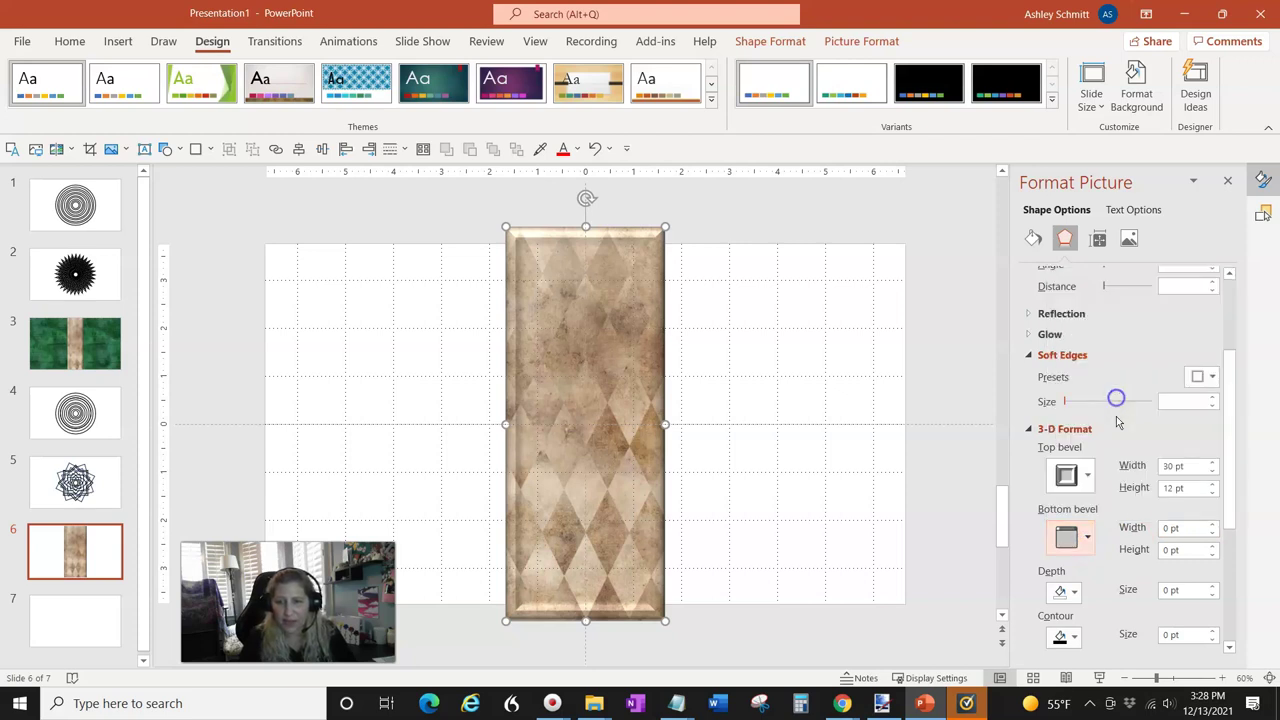
mouse_move(1172, 527)
left_mouse_down()
mouse_move(1157, 526)
mouse_move(1188, 561)
left_mouse_up()
type("30")
left_click(1171, 552)
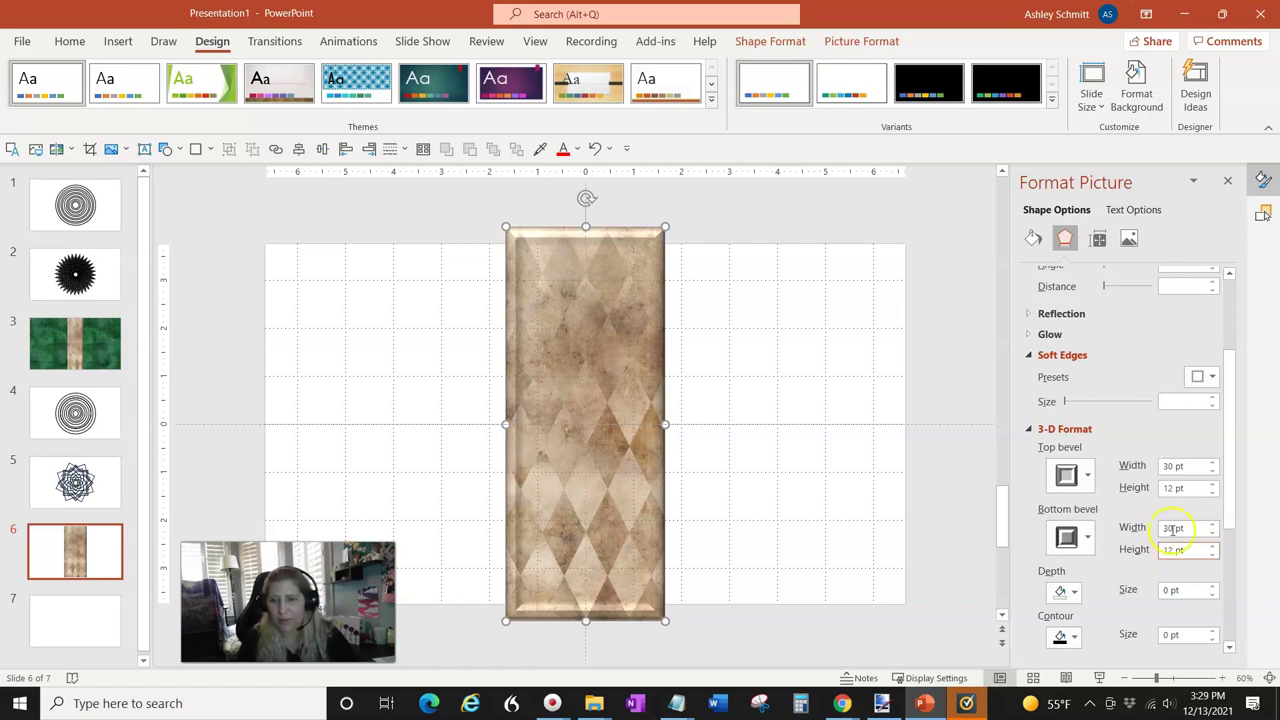
left_click(772, 203)
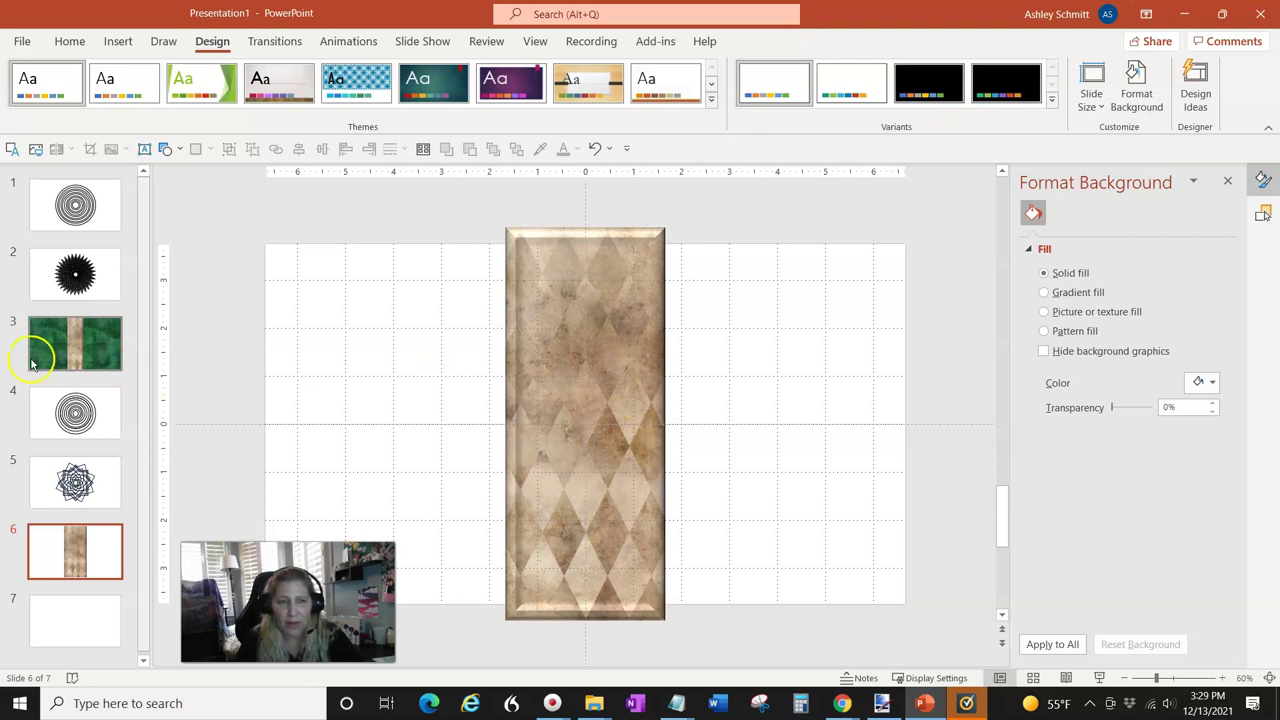
After checking slide 3, give slide 6's tan harlequin rectangle an outer drop shadow.
left_click(75, 343)
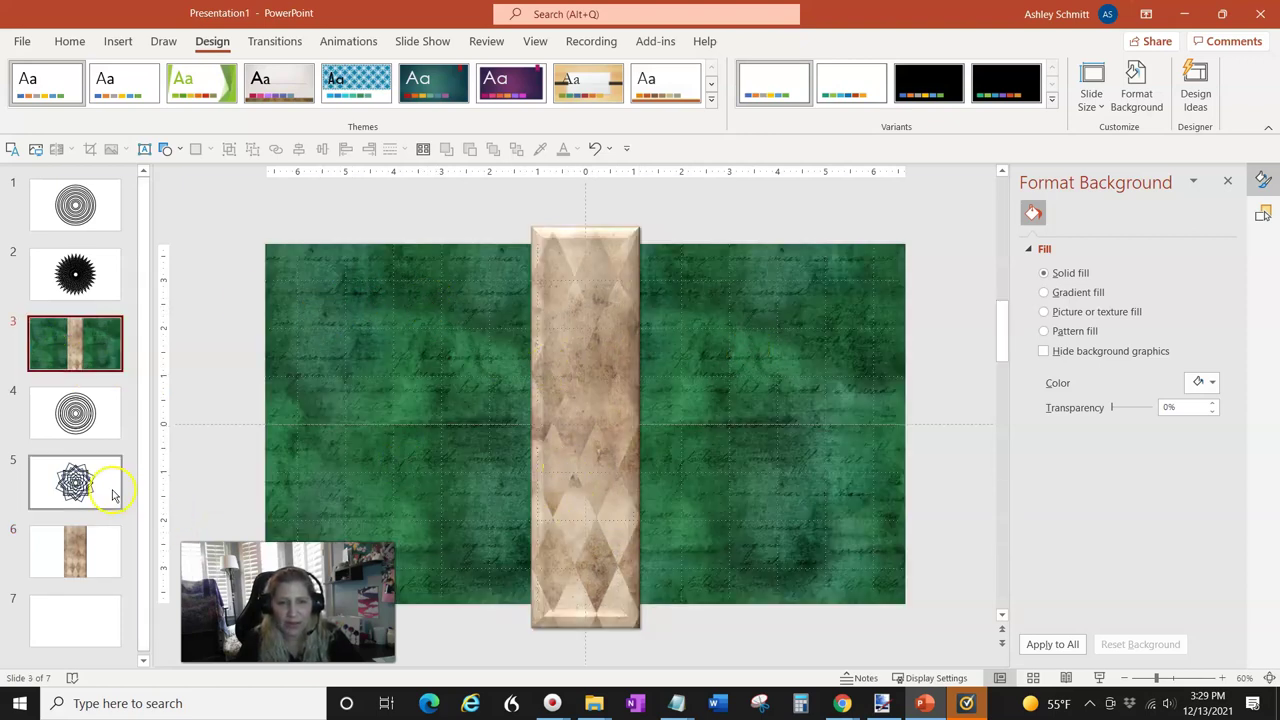
left_click(80, 547)
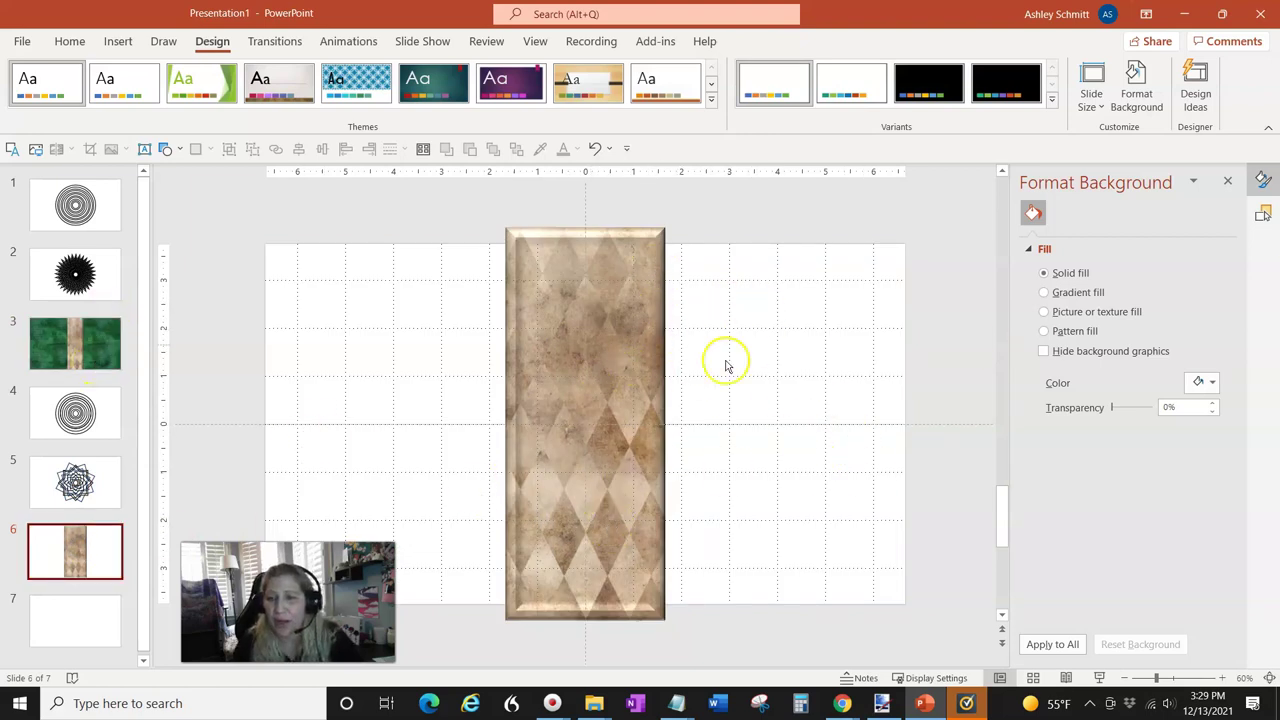
left_click(594, 355)
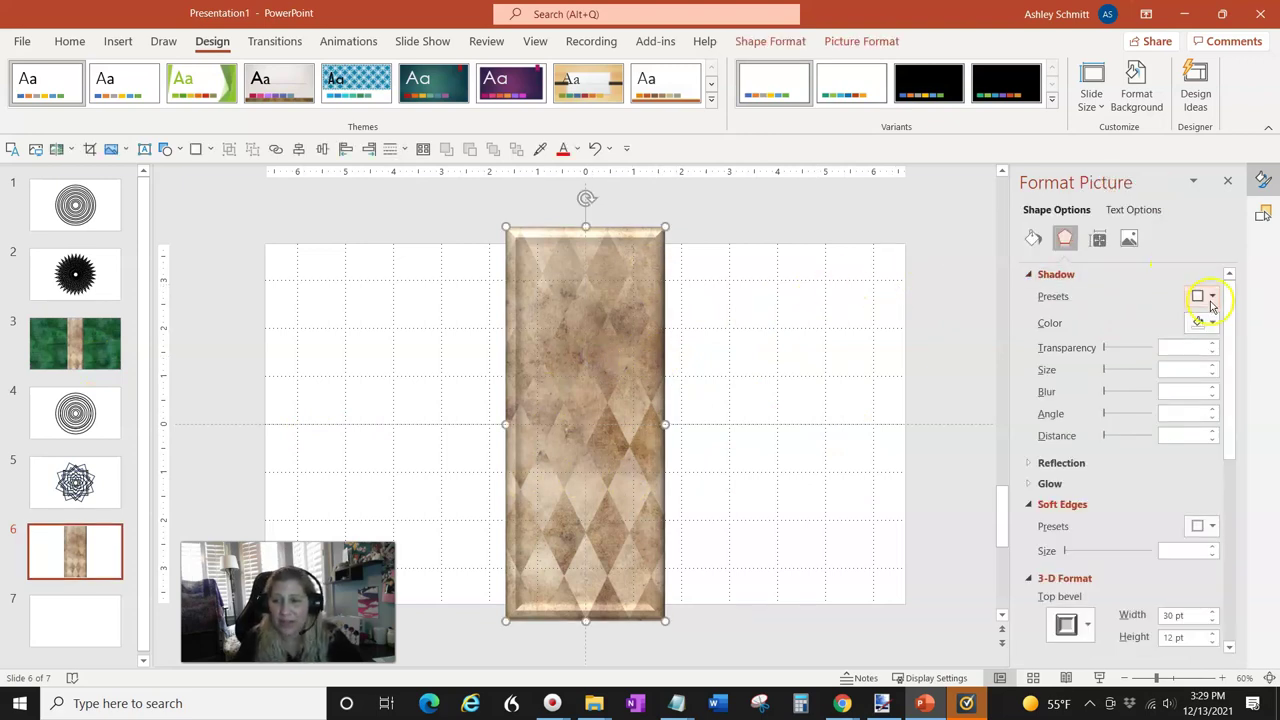
left_click(1205, 296)
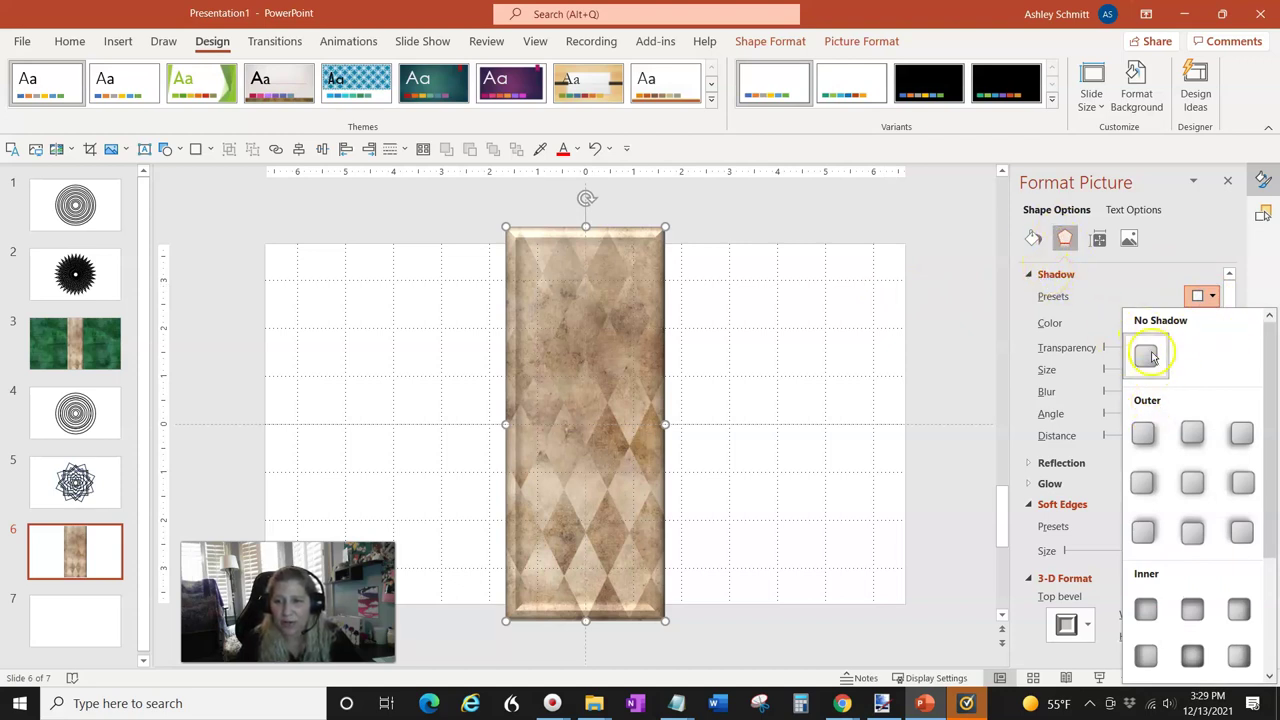
left_click(1143, 432)
left_click(817, 346)
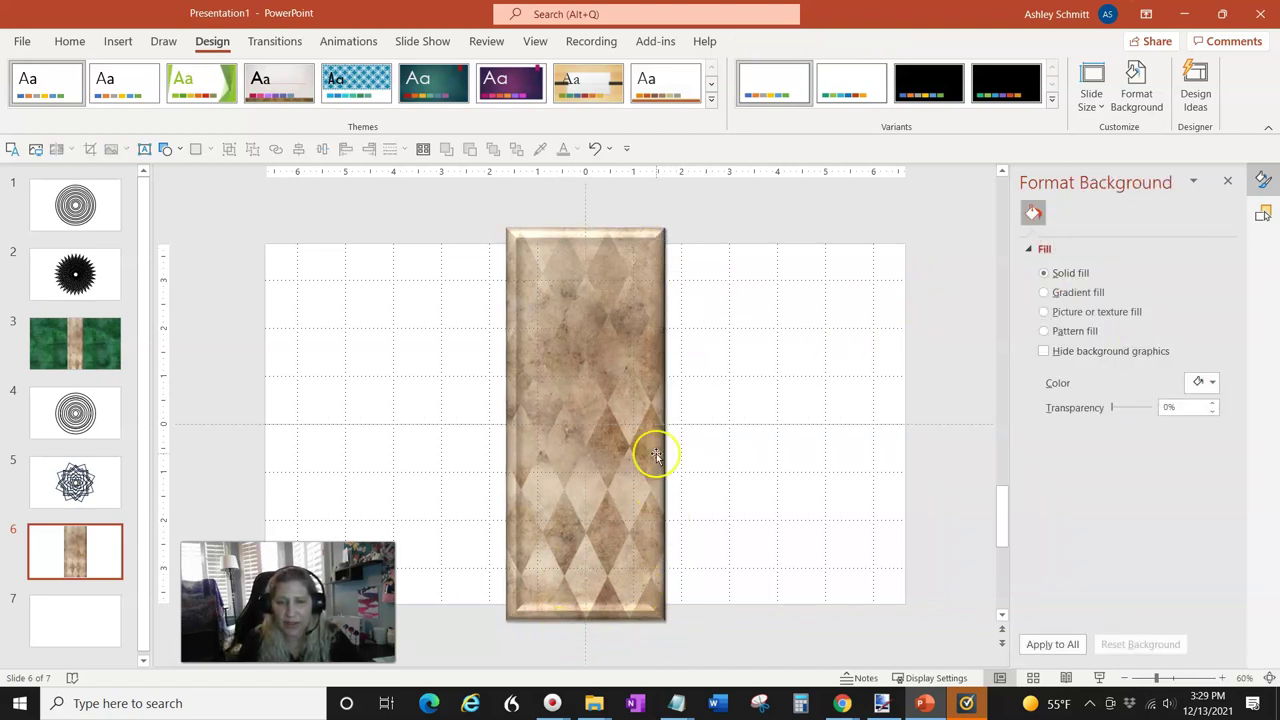
left_click(118, 41)
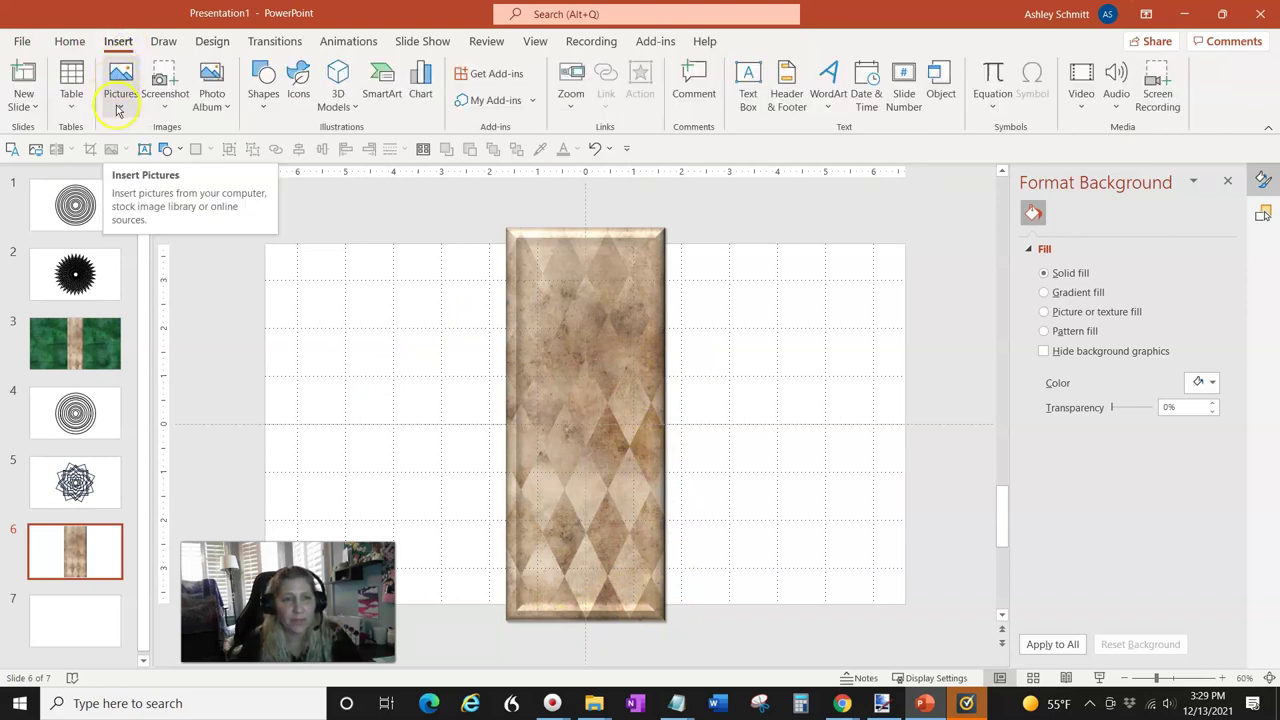
Insert the green absinthe texture picture from this device and position it over slide 6.
left_click(118, 85)
left_click(155, 156)
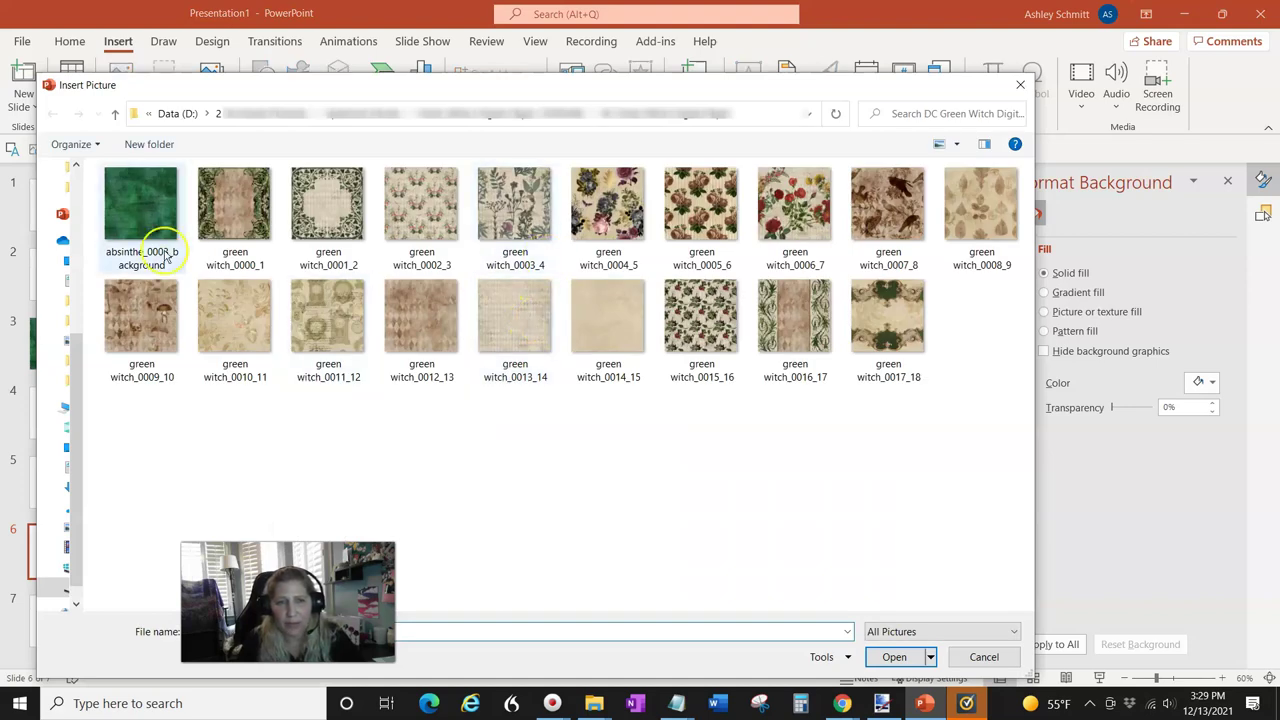
left_click(145, 210)
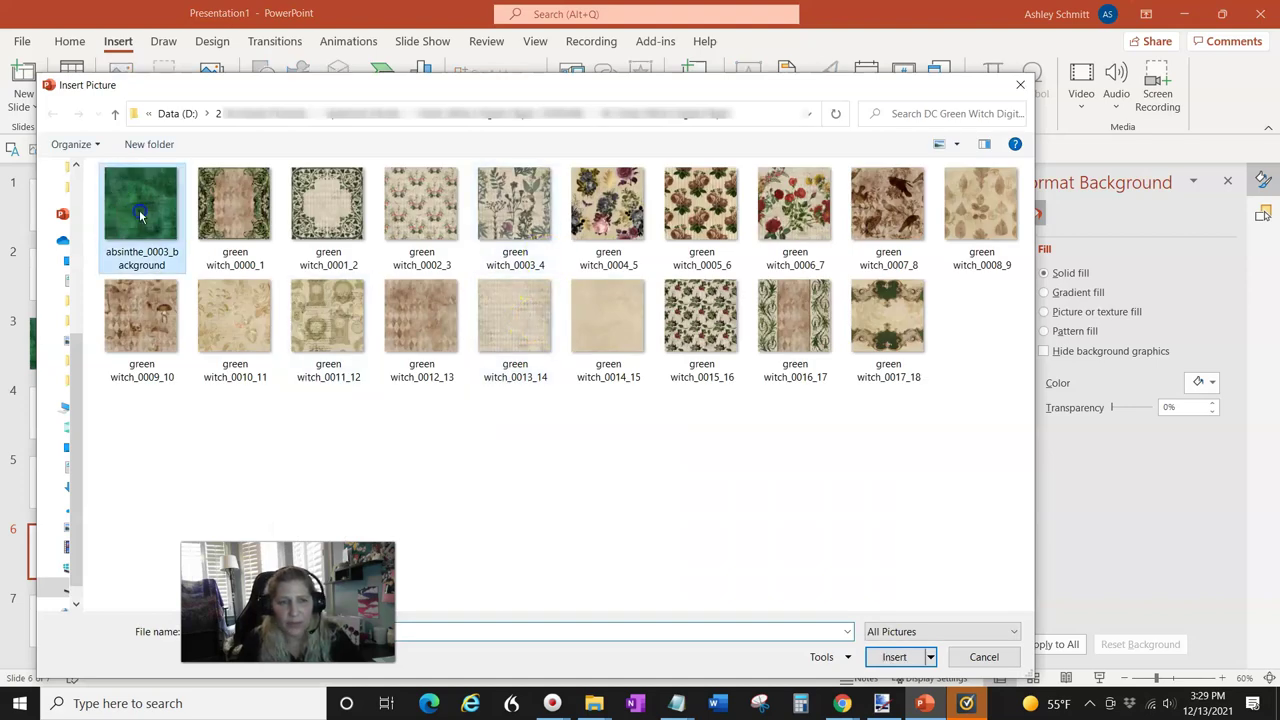
key("Escape")
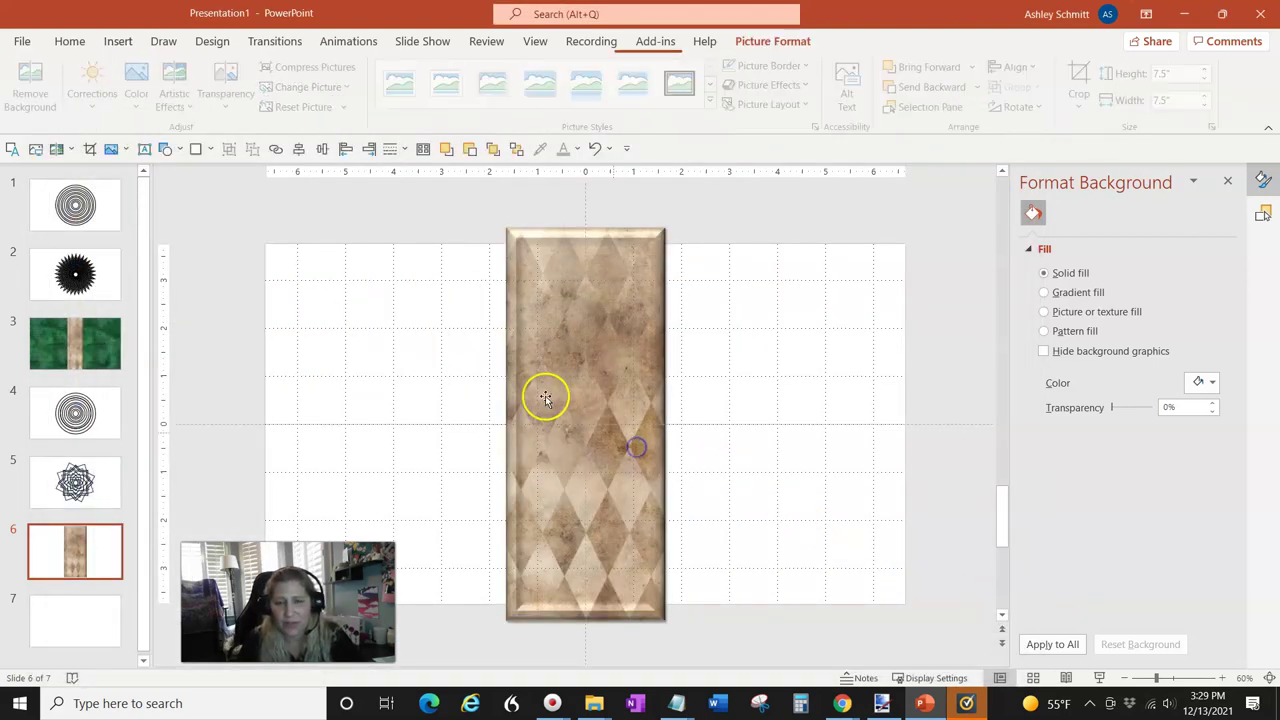
left_click_drag(657, 404, 513, 408)
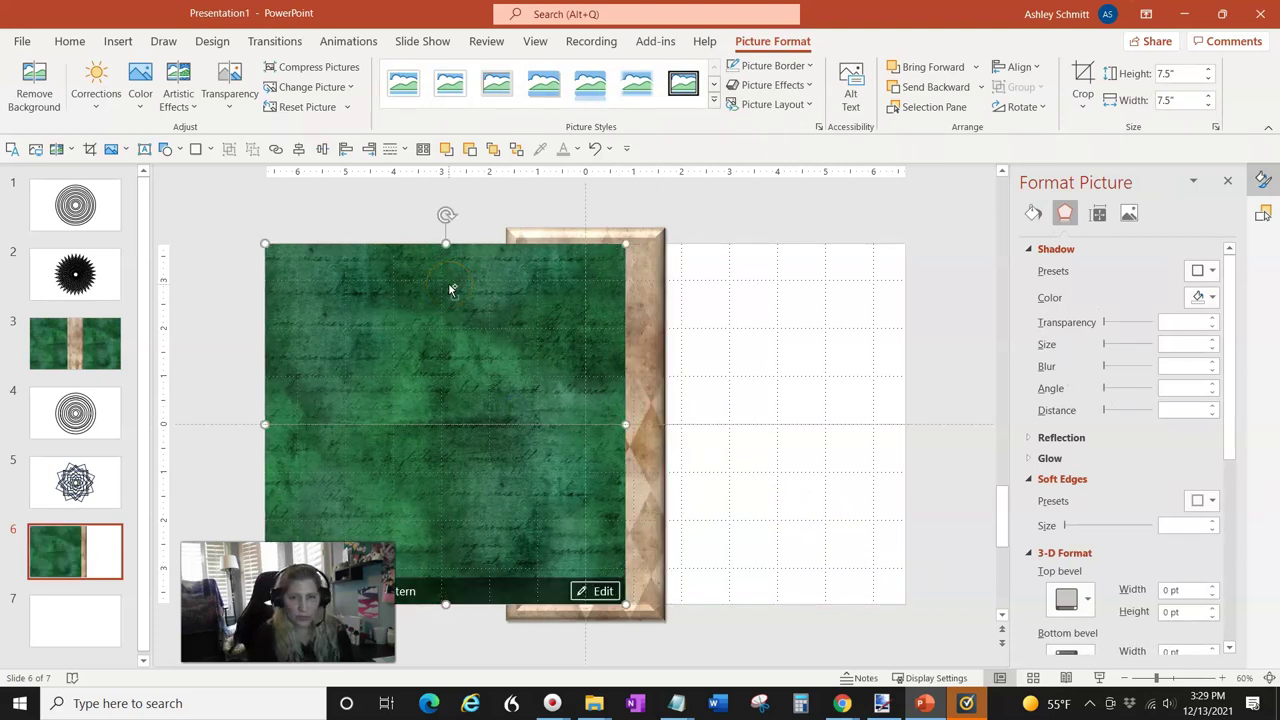
key("Right")
key("Down")
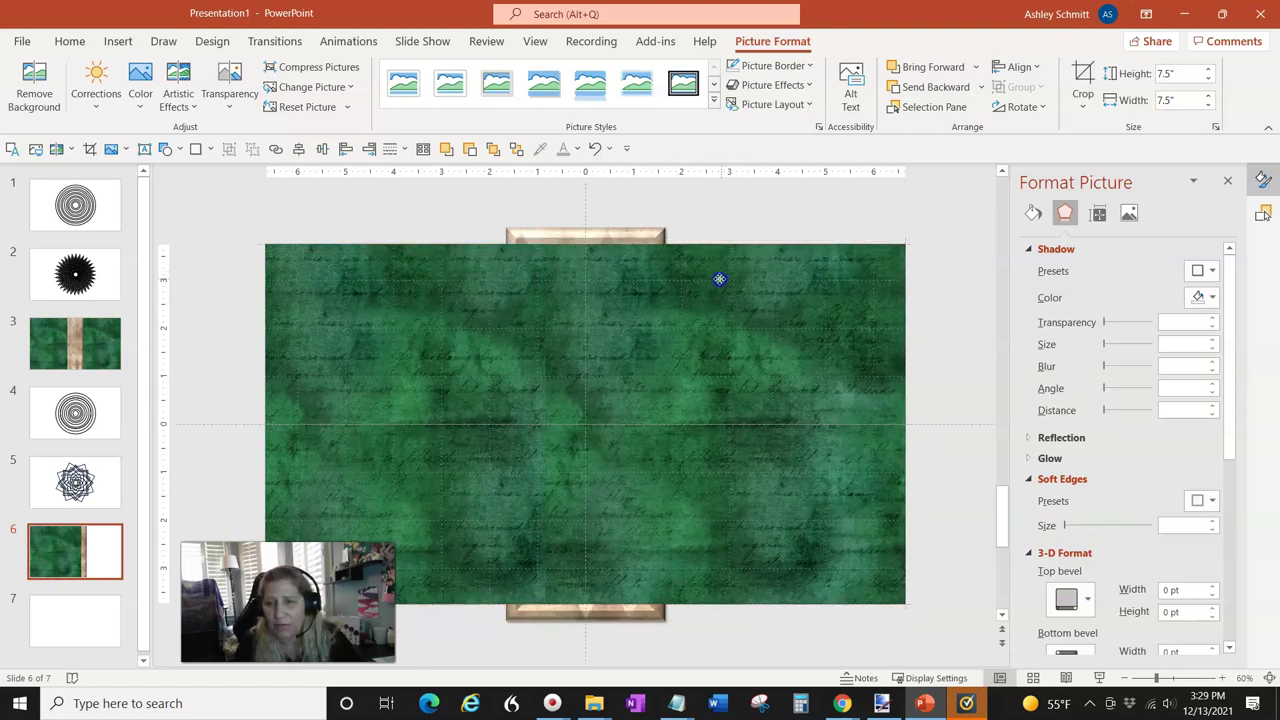
Bring the tan harlequin rectangle to the front, above the green picture.
left_click(586, 232)
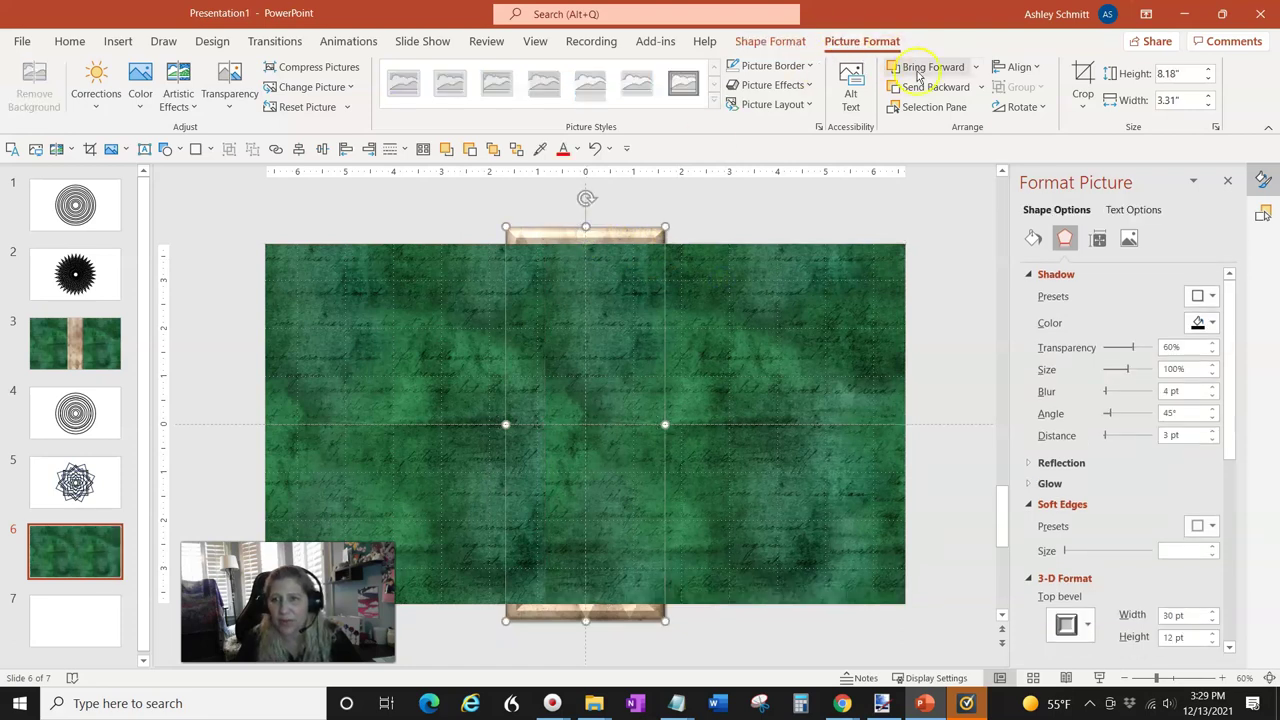
left_click(977, 68)
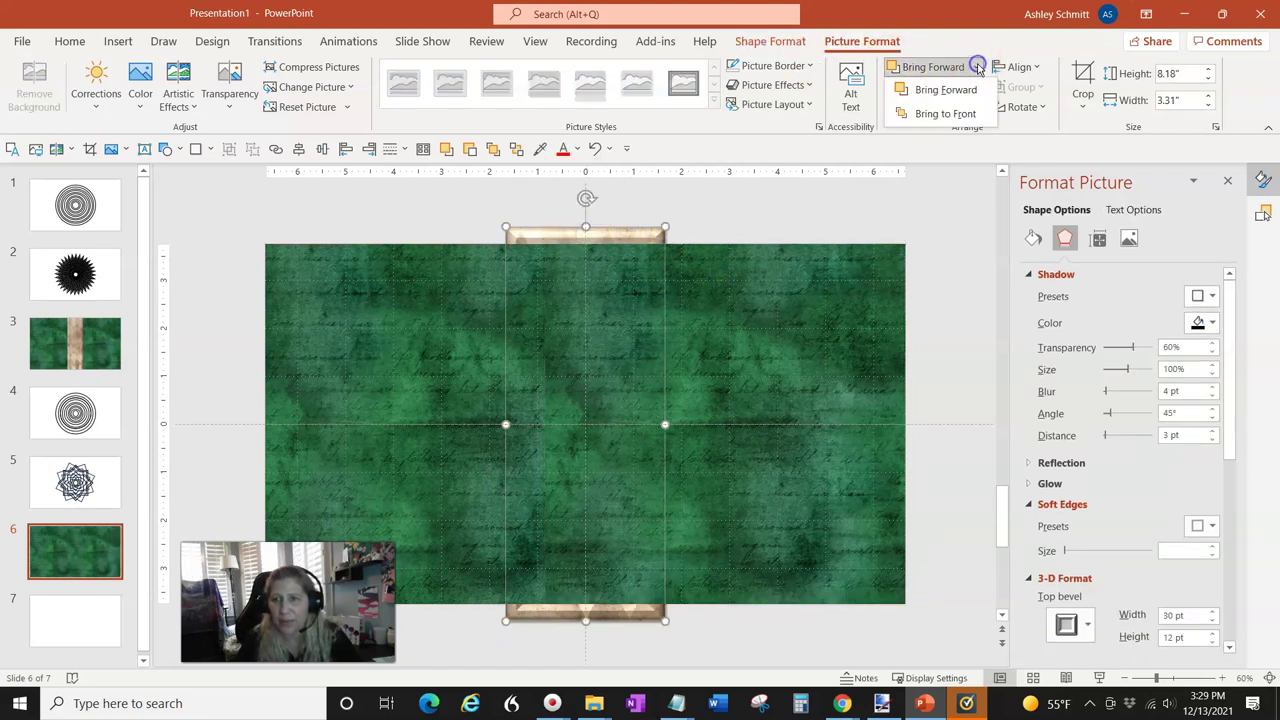
left_click(966, 115)
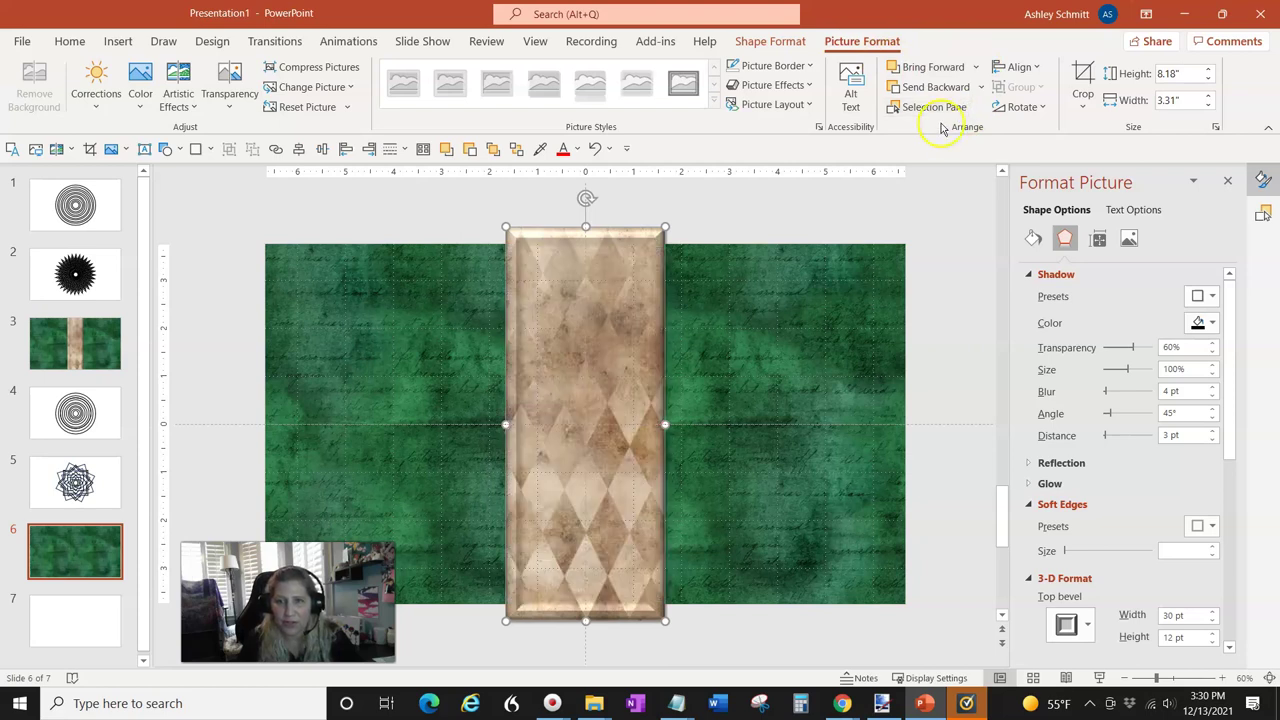
left_click(752, 562)
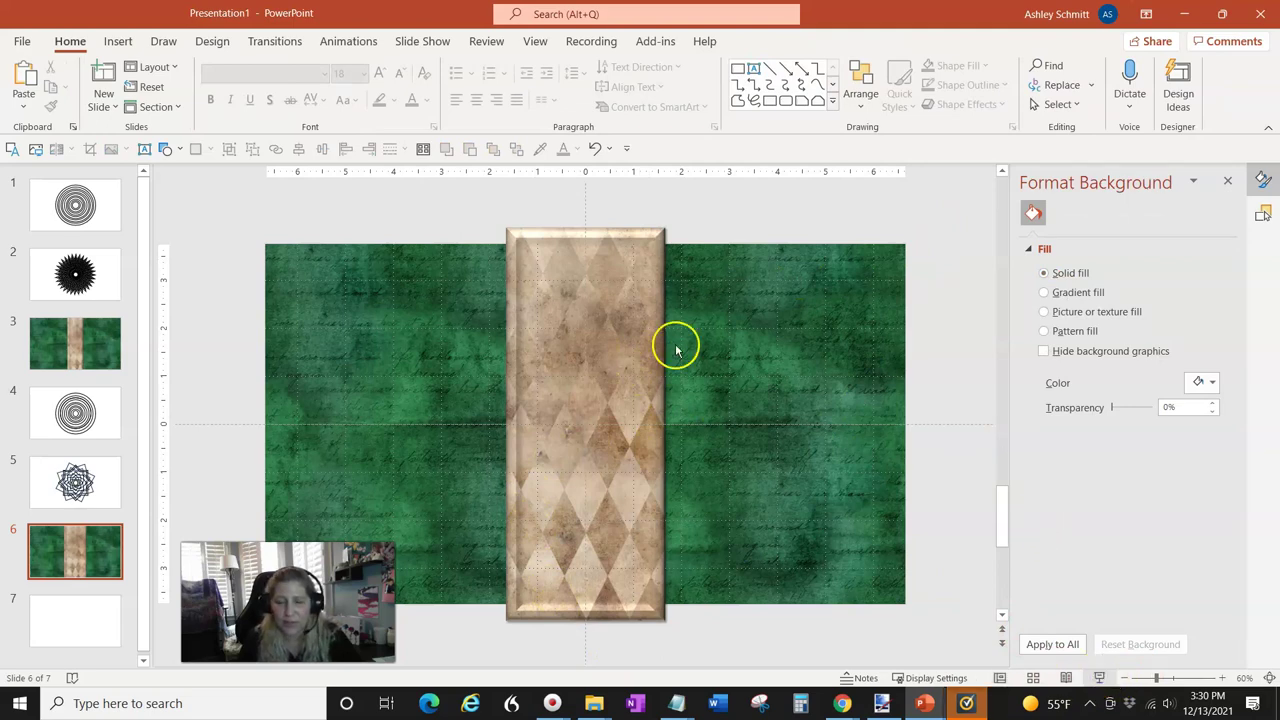
key("shift+F5")
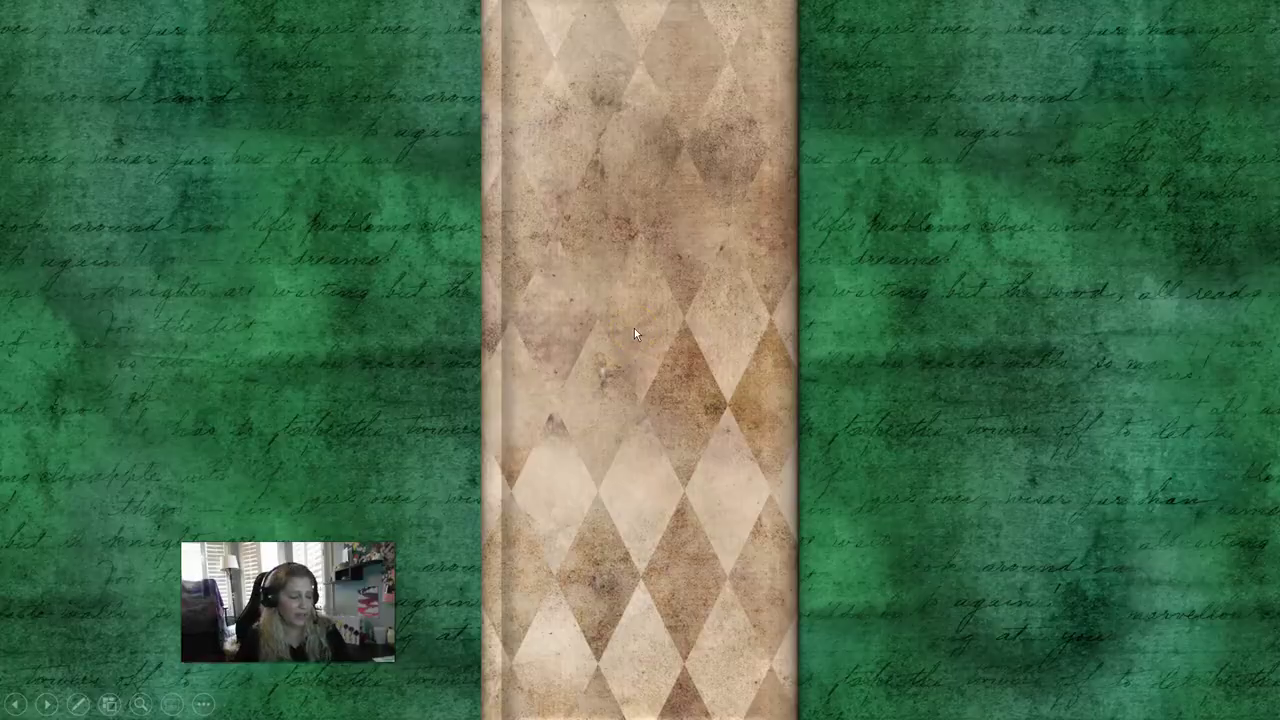
key("Escape")
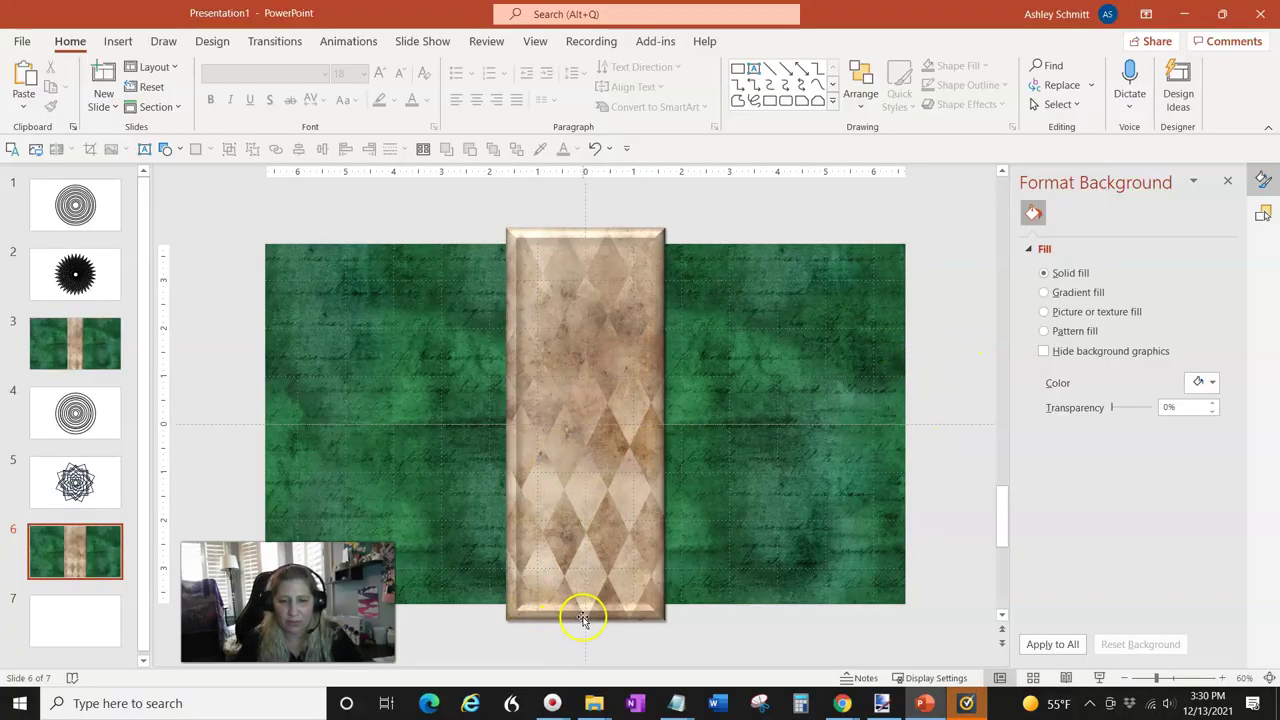
Drag the tan harlequin rectangle to adjust its position over the green background.
left_click(565, 243)
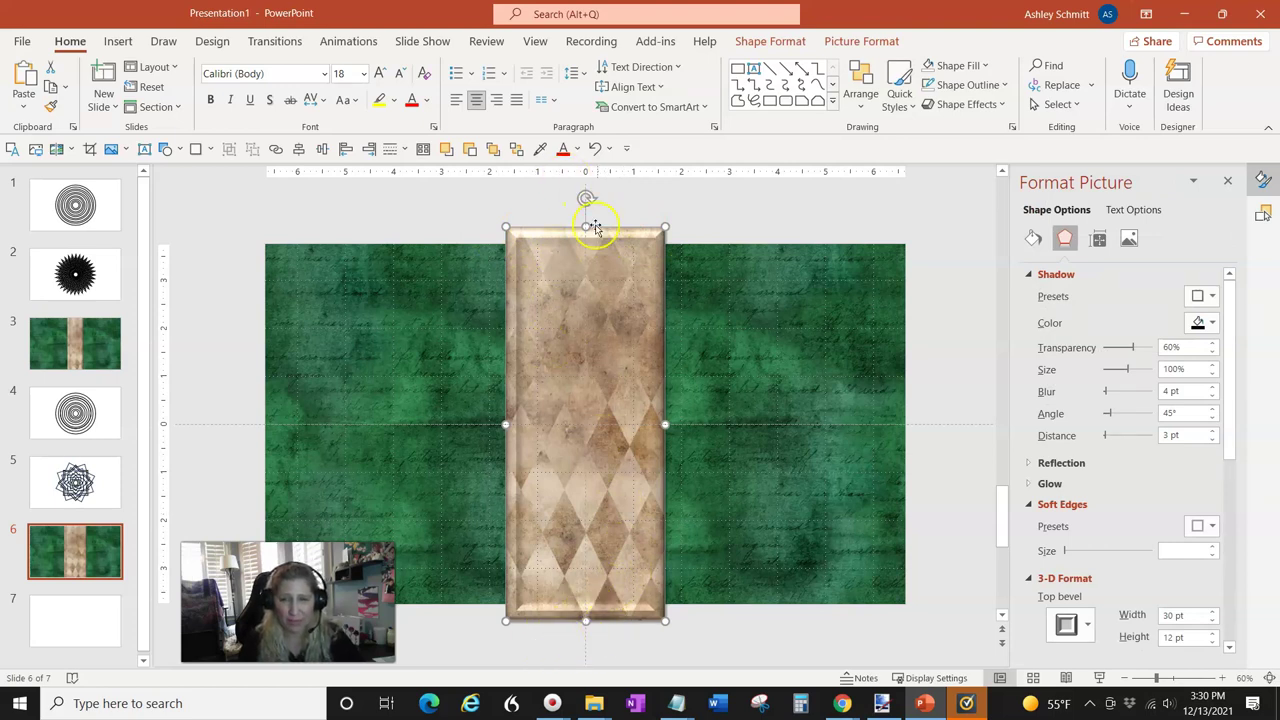
left_click_drag(585, 208, 596, 477)
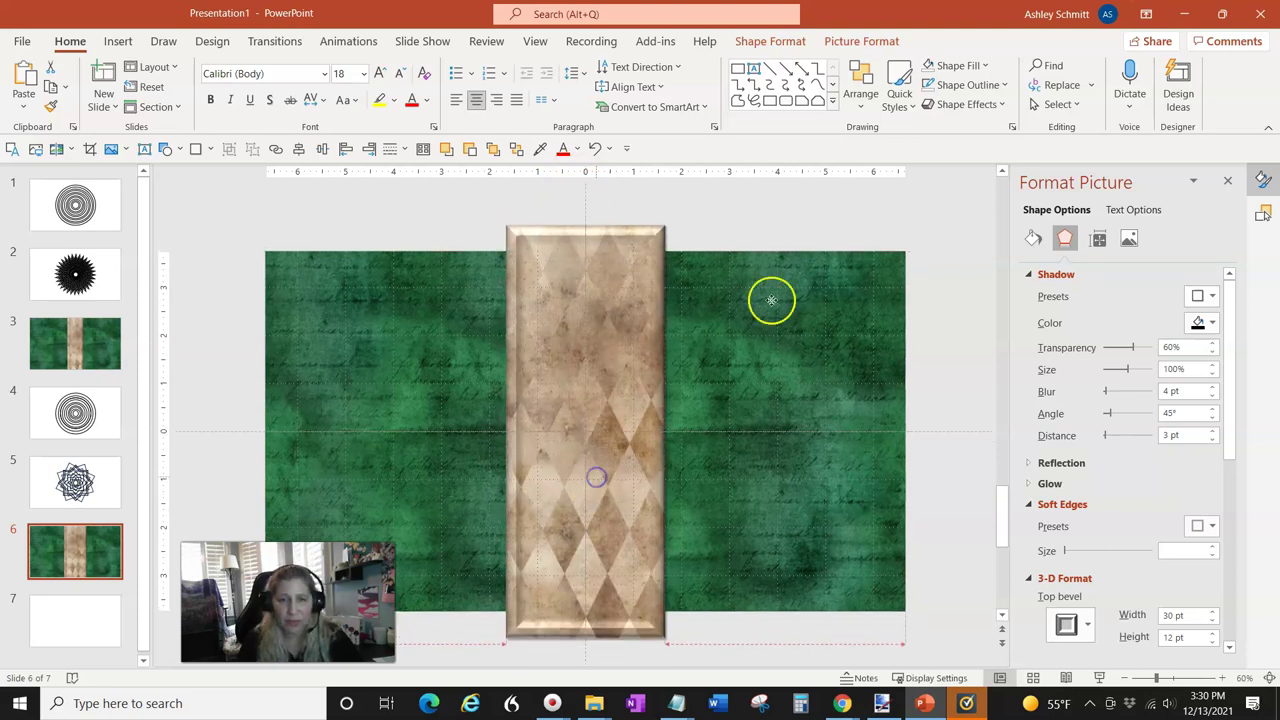
left_click(665, 316)
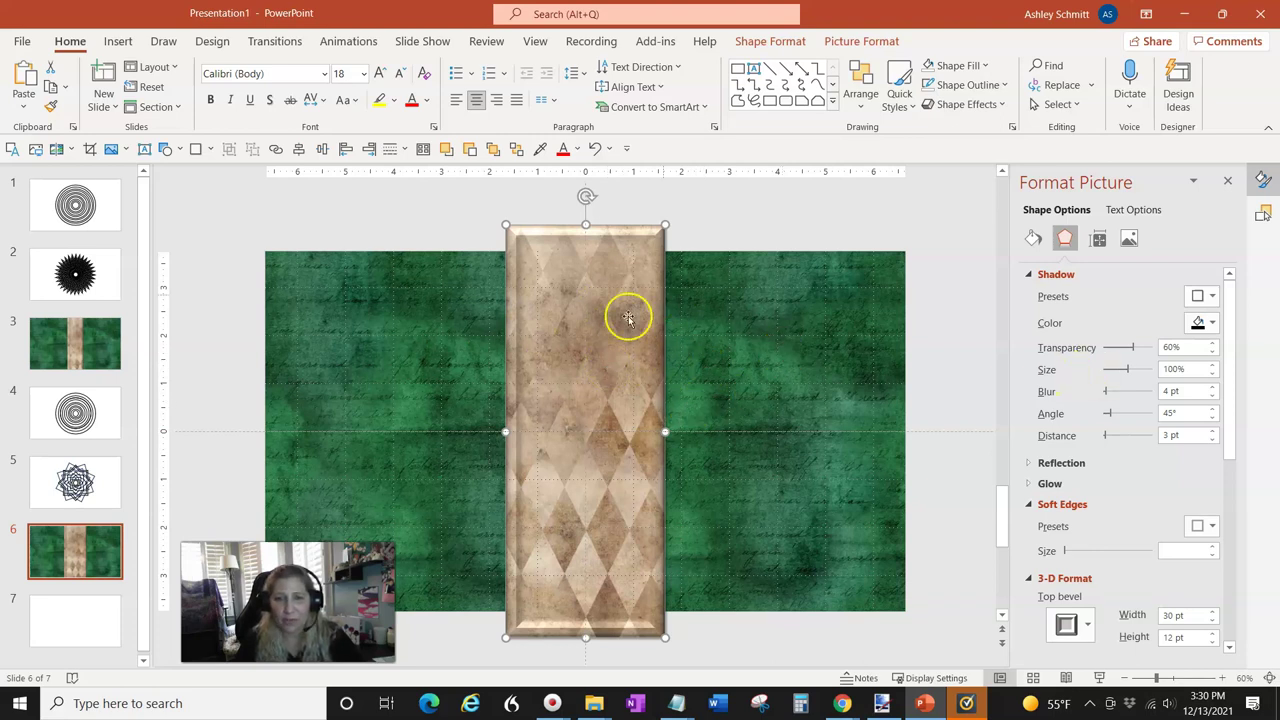
Review the rectangle's fill and shadow/bevel effect settings, then go to slide 5.
left_click(1032, 240)
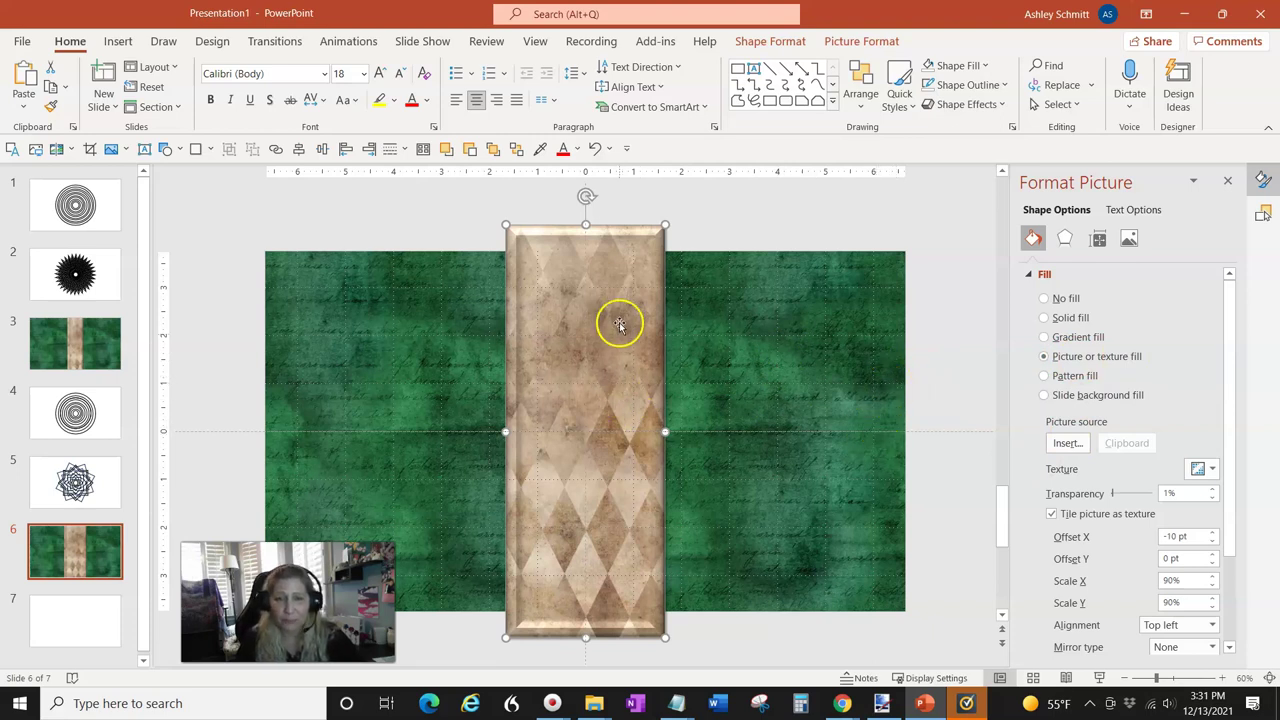
left_click(1065, 238)
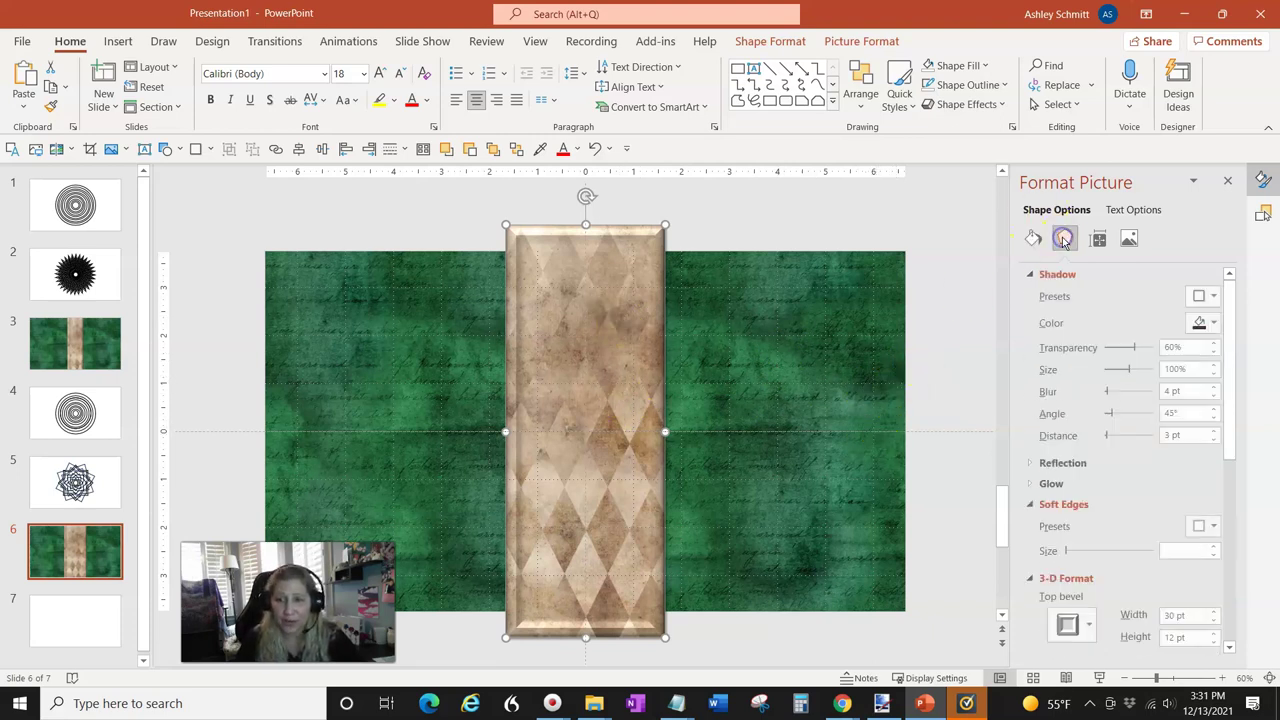
scroll(1080, 596, "down", 2)
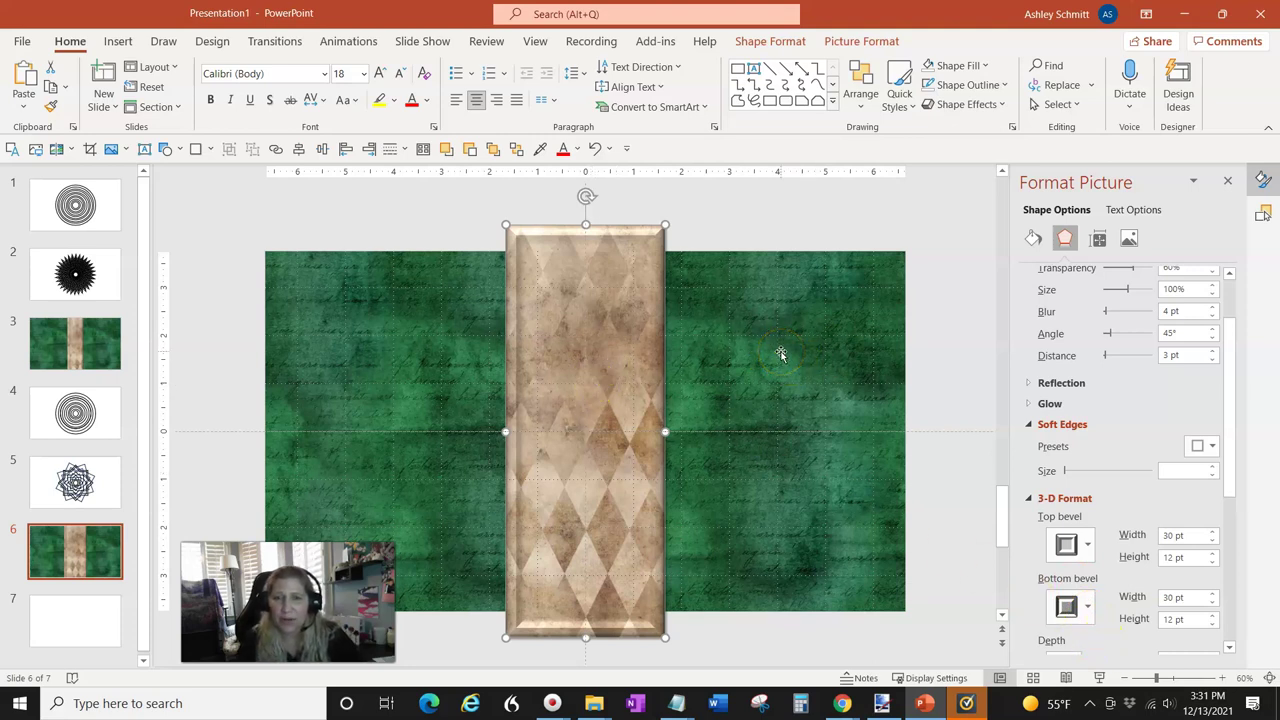
left_click(86, 490)
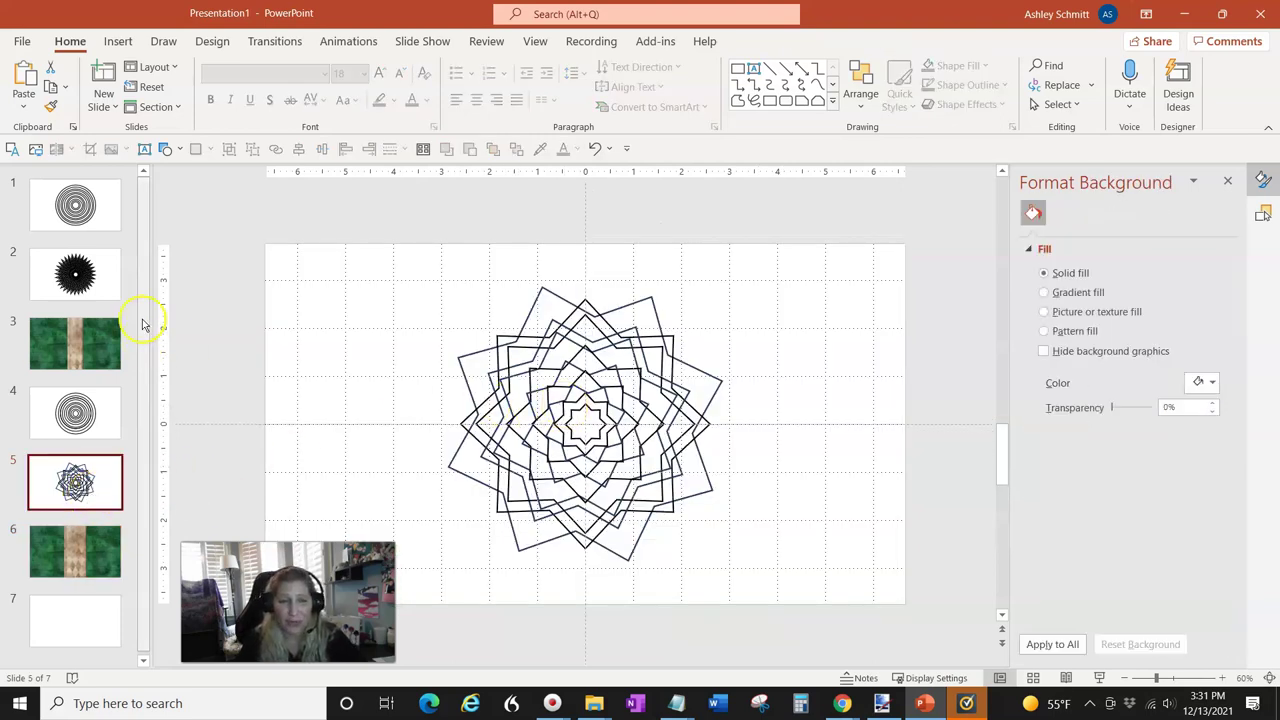
Go to slide 2 and open the Selection Pane to list its stacked 32-point star shapes.
left_click(72, 272)
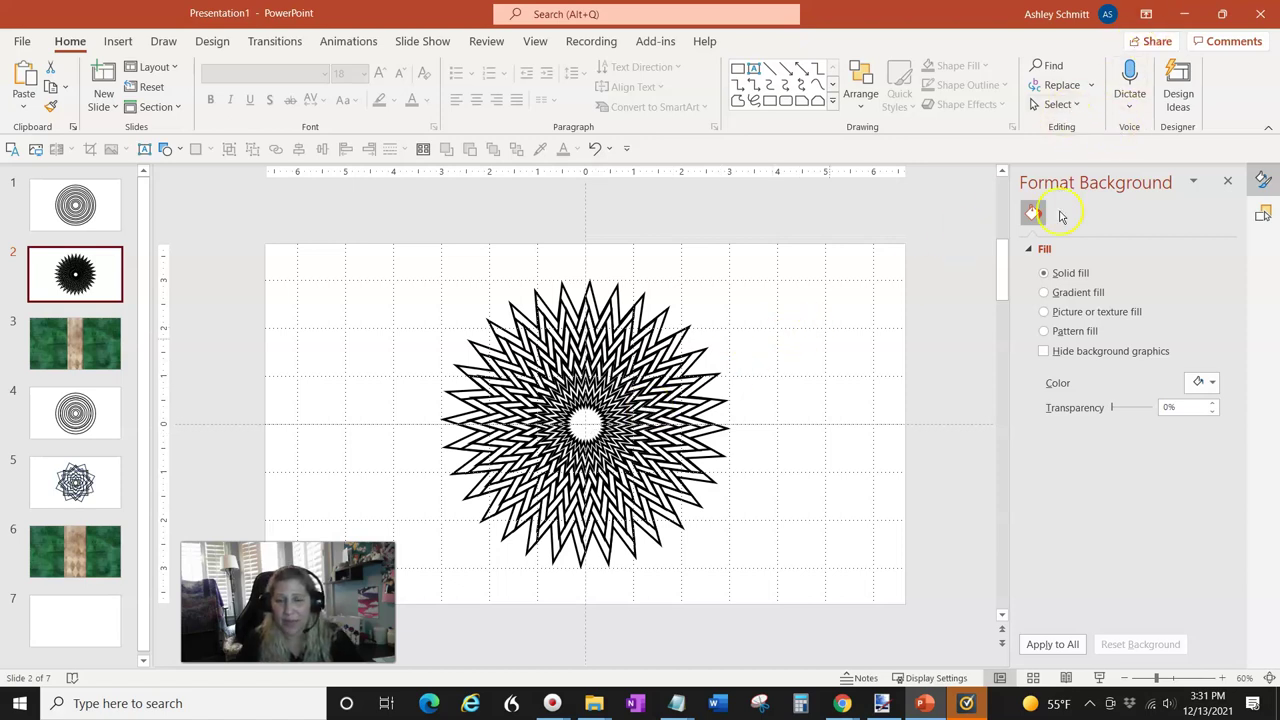
left_click(1066, 105)
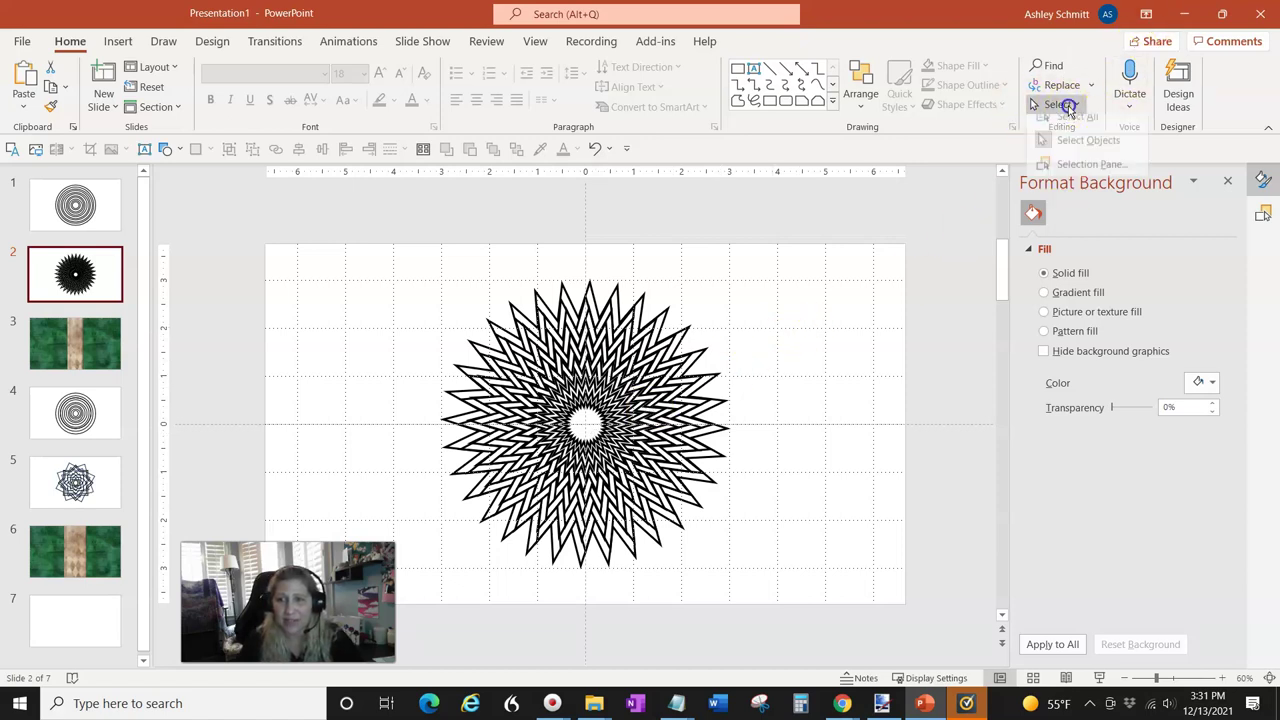
left_click(1068, 167)
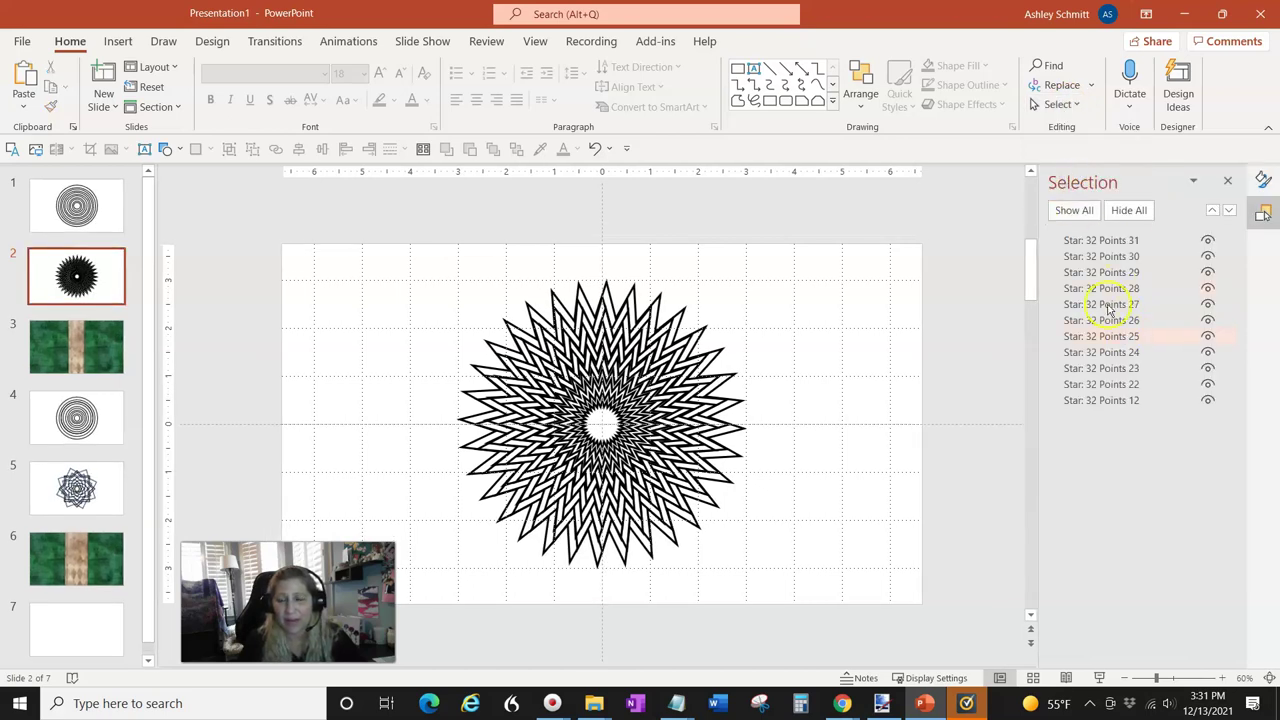